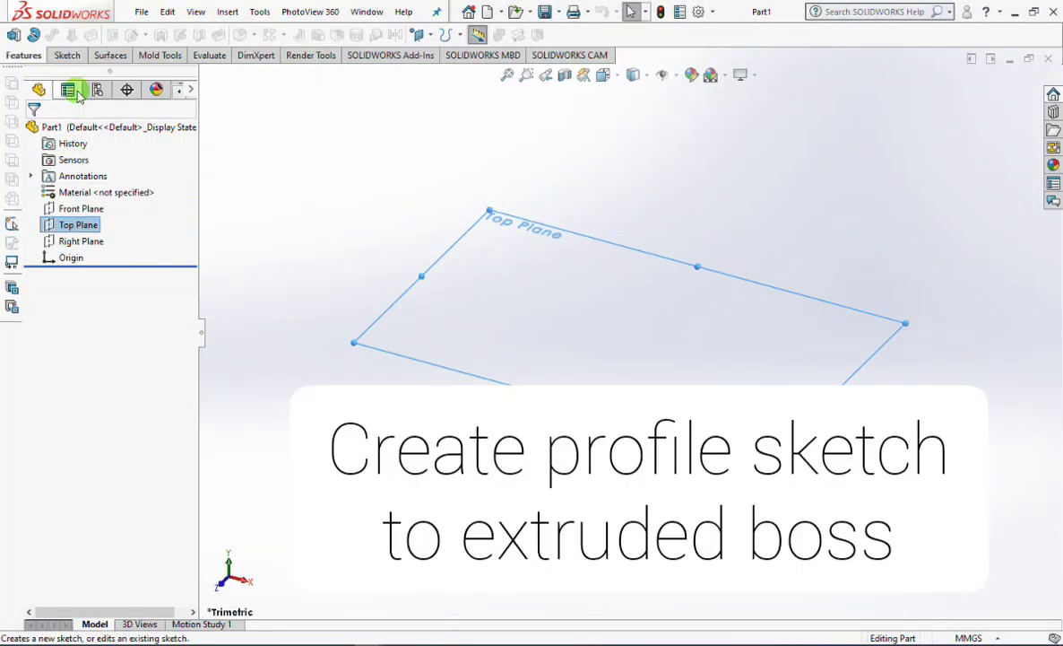
# Start a Top Plane sketch with a rectangle centred on the origin.
pyautogui.click(14, 36)
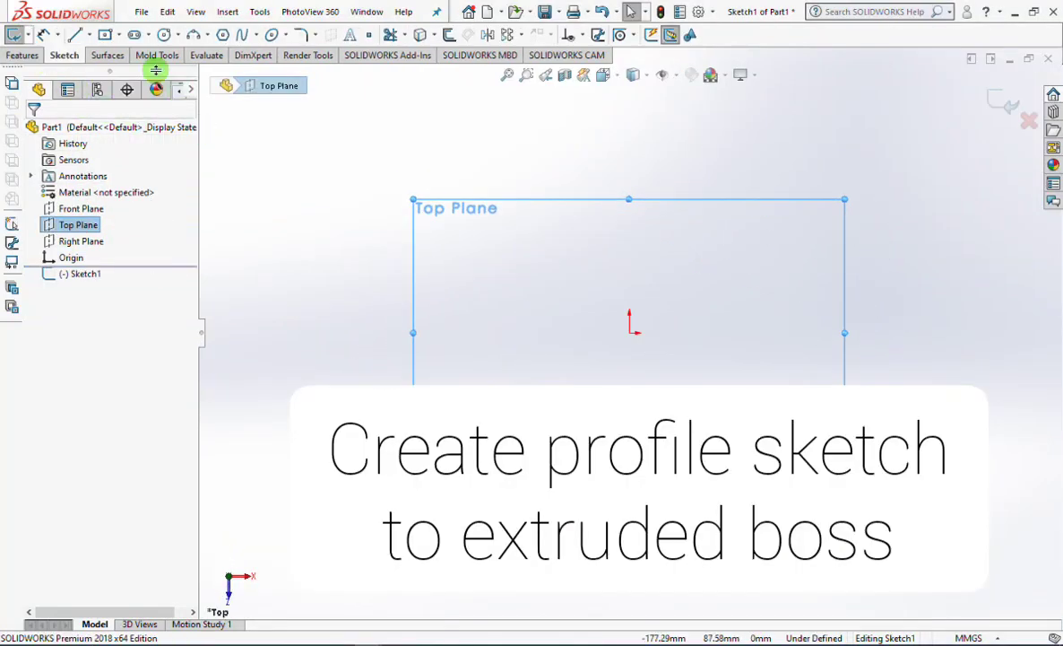
pyautogui.click(105, 35)
pyautogui.click(631, 332)
pyautogui.moveTo(631, 332); pyautogui.dragTo(413, 236)
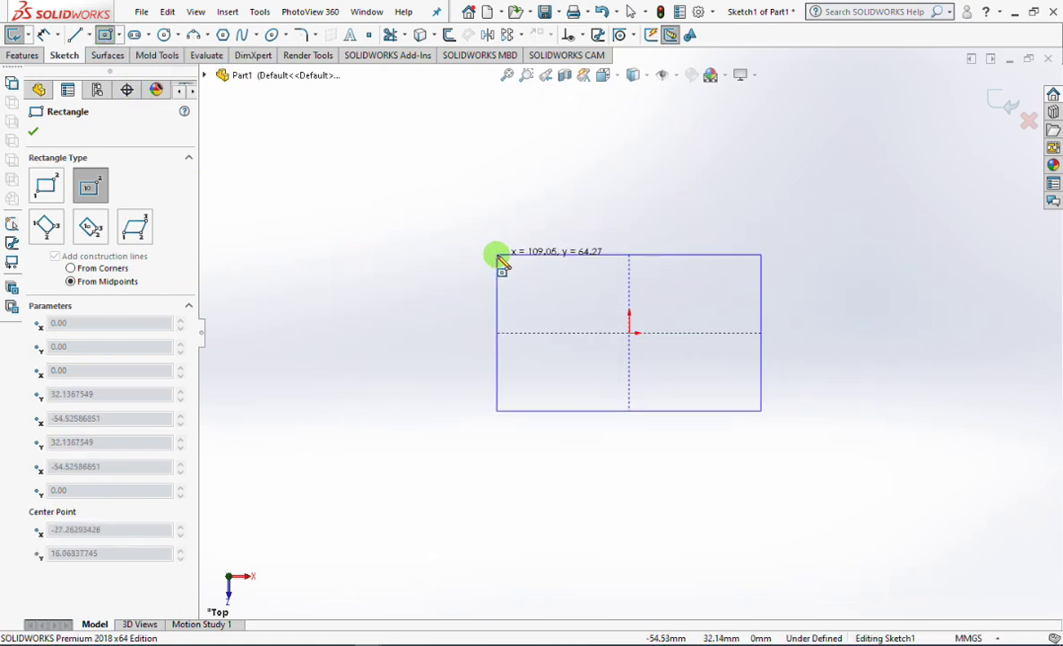
pyautogui.moveTo(412, 235); pyautogui.dragTo(500, 257)
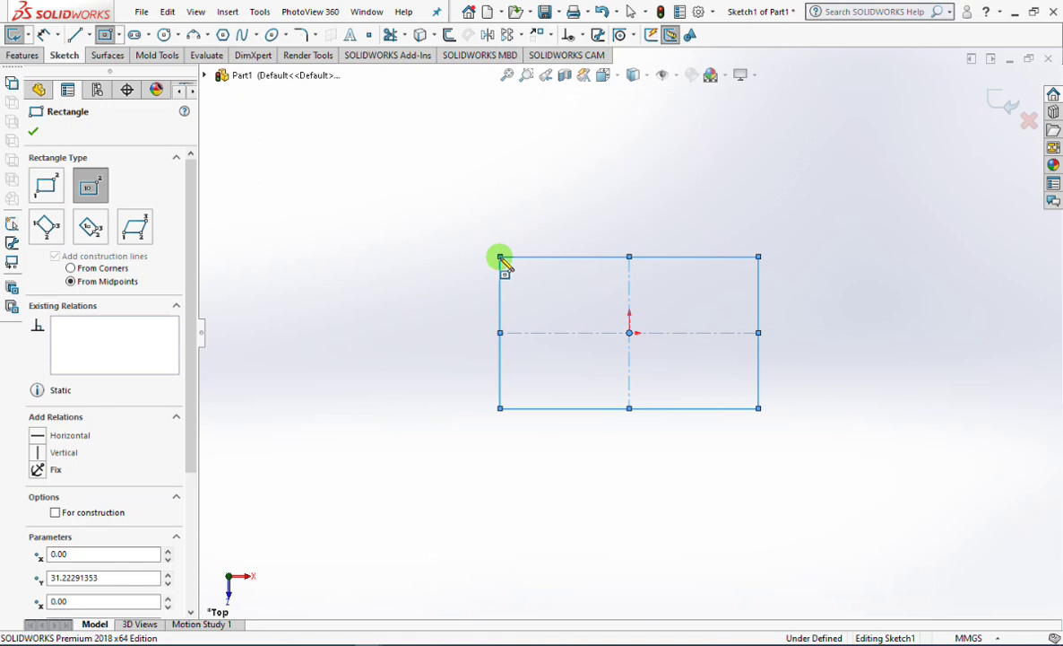
# Draw three-point arcs bulging up from the top edge and down from the bottom edge.
pyautogui.click(194, 37)
pyautogui.moveTo(500, 257); pyautogui.dragTo(758, 256)
pyautogui.click(663, 245)
pyautogui.moveTo(501, 408); pyautogui.dragTo(759, 408)
pyautogui.click(690, 429)
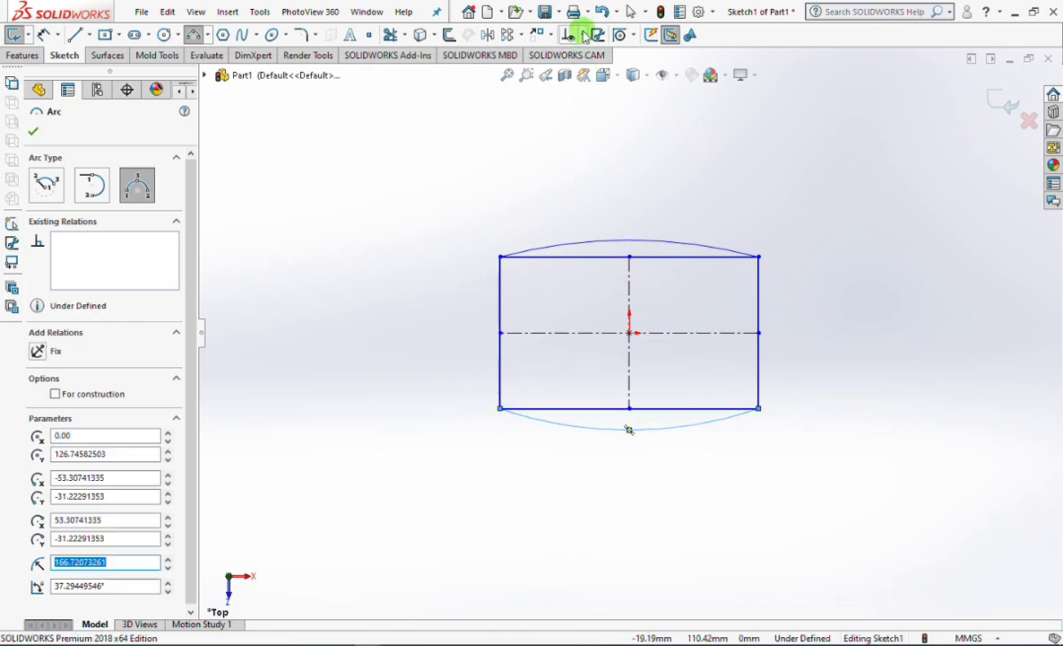
# Add an Equal relation so both arcs share the same radius.
pyautogui.click(578, 35)
pyautogui.click(627, 72)
pyautogui.click(684, 246)
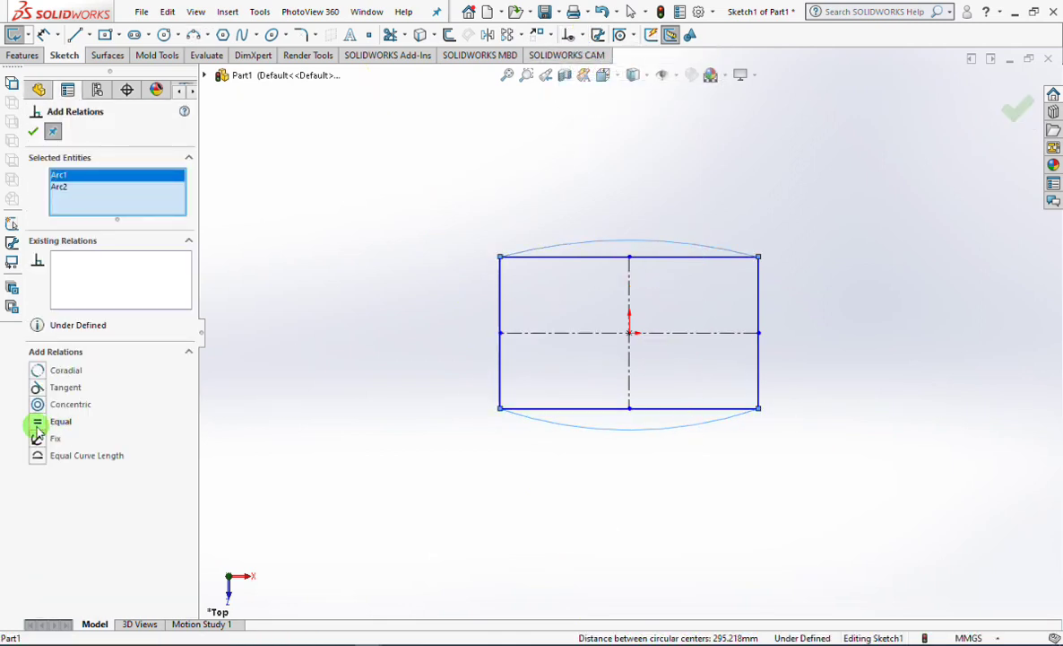
pyautogui.click(38, 424)
pyautogui.click(39, 132)
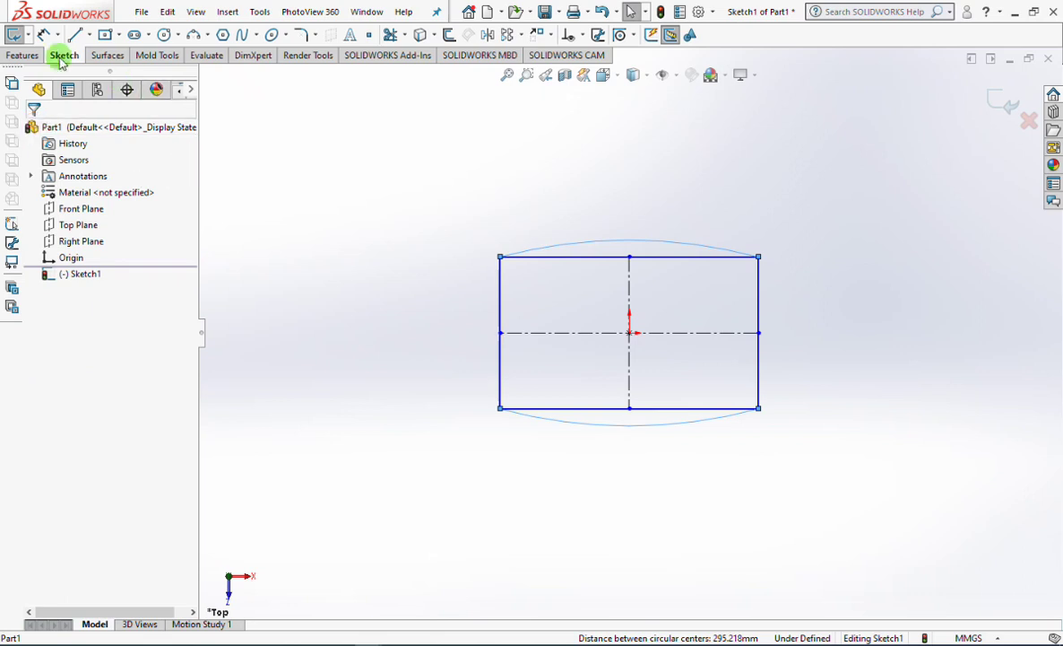
pyautogui.click(40, 38)
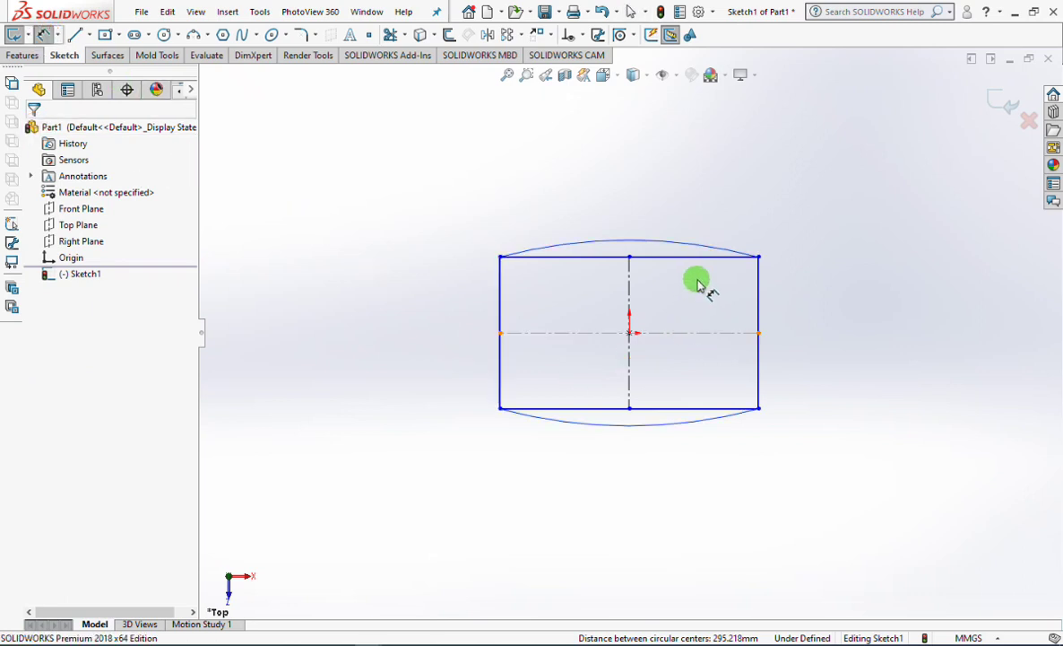
# Dimension the rectangle width to 90.
pyautogui.click(760, 287)
pyautogui.click(500, 287)
pyautogui.click(627, 192)
pyautogui.write('90')
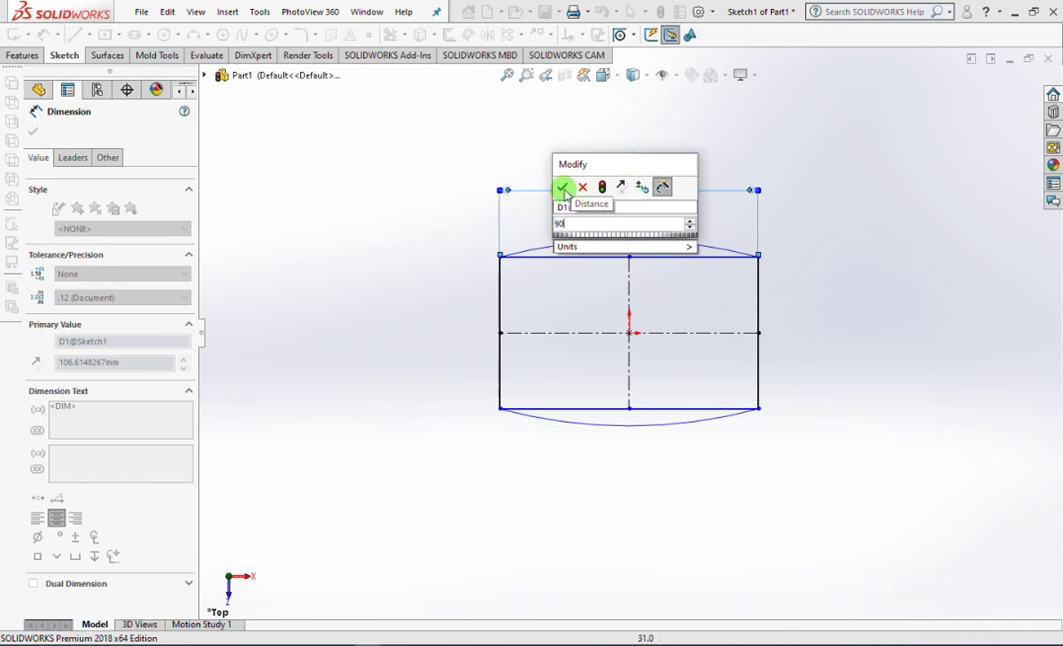
pyautogui.click(562, 186)
# Dimension the arcs 48 apart, measured between their outermost points.
pyautogui.click(597, 239)
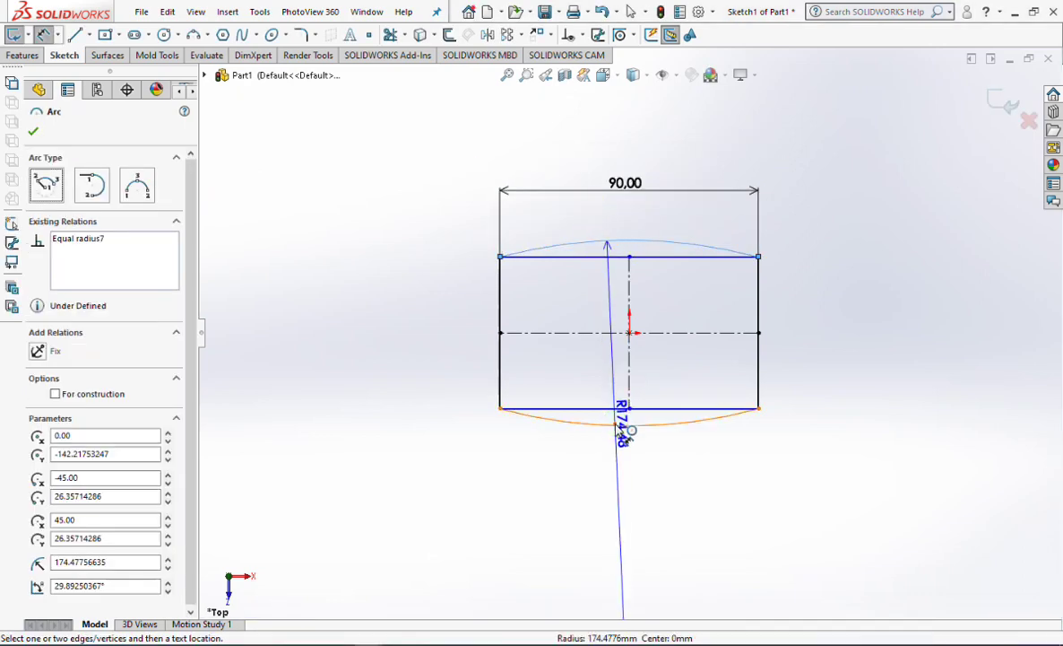
pyautogui.click(624, 424)
pyautogui.click(408, 328)
pyautogui.click(343, 322)
pyautogui.click(68, 157)
pyautogui.click(94, 580)
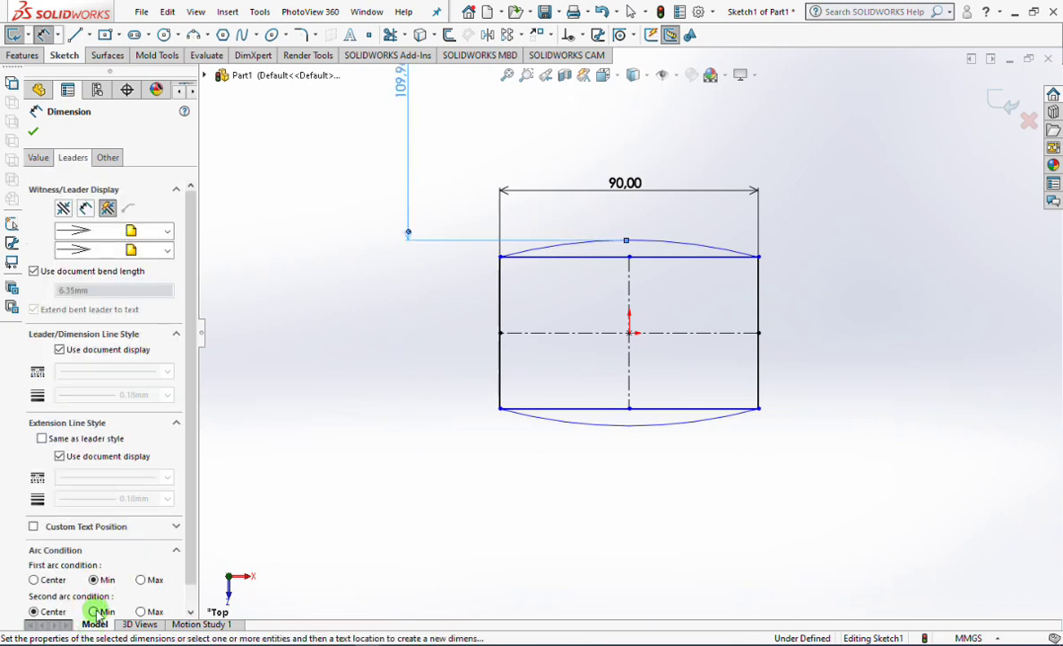
pyautogui.click(94, 611)
pyautogui.doubleClick(843, 330)
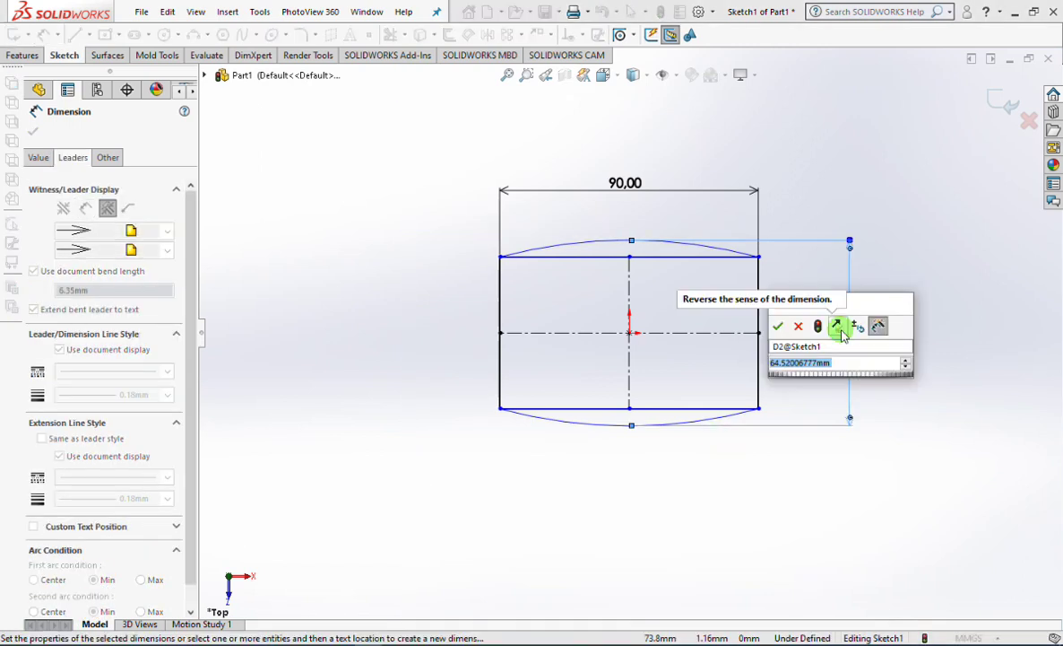
pyautogui.write('48')
pyautogui.click(778, 328)
# Give the top arc a radius of R100.
pyautogui.click(711, 275)
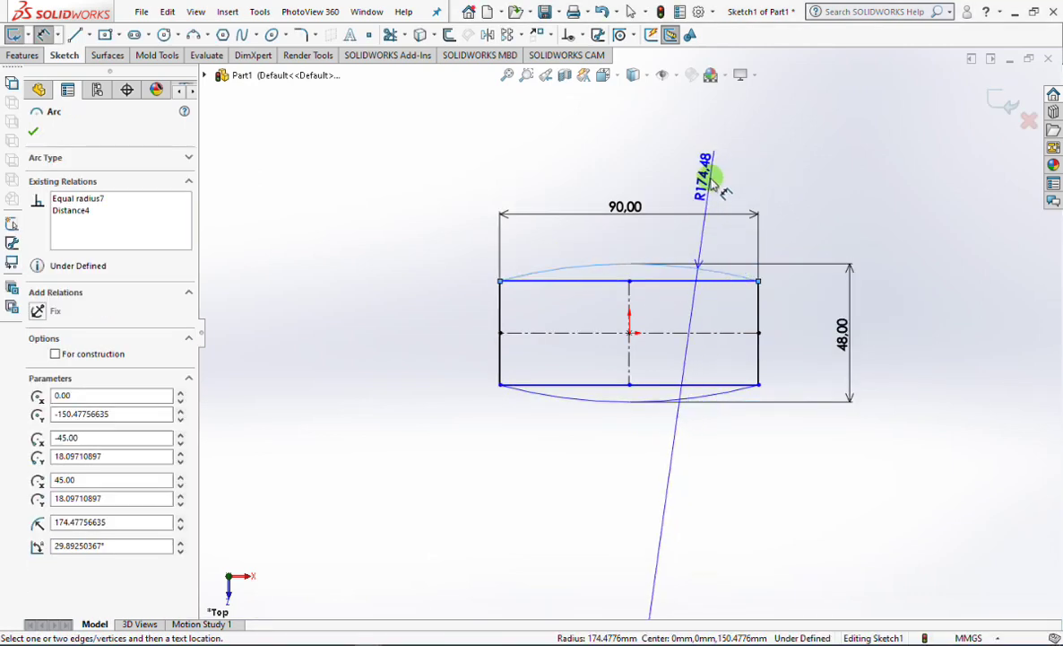
pyautogui.click(708, 177)
pyautogui.write('100')
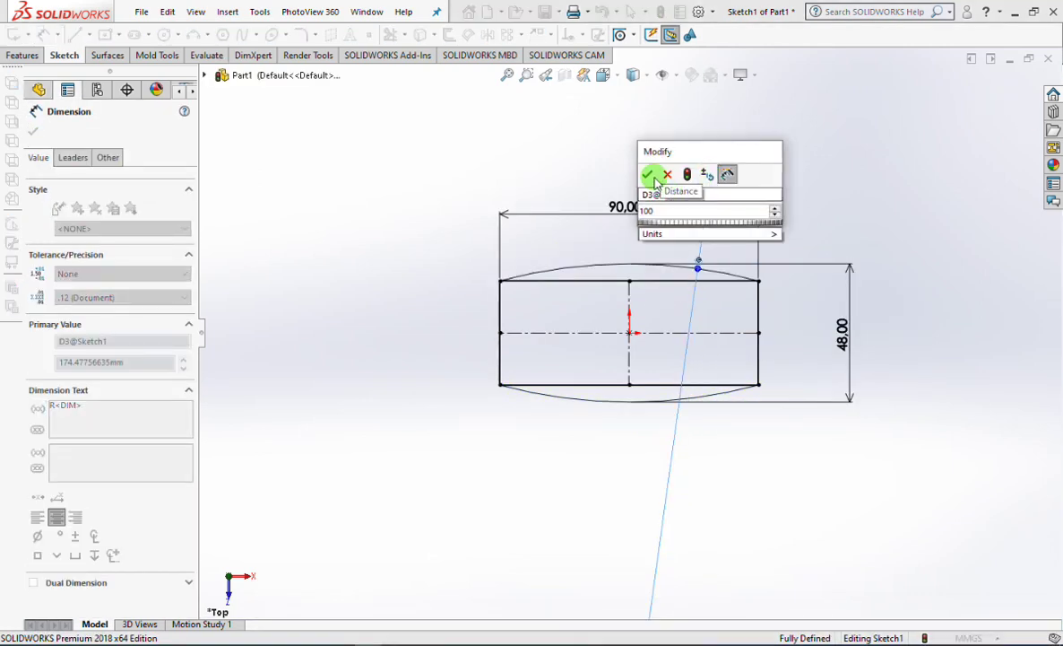
pyautogui.click(642, 175)
# Make the straight top and bottom lines construction geometry.
pyautogui.click(36, 133)
pyautogui.click(588, 294)
pyautogui.click(589, 294)
pyautogui.click(661, 251)
pyautogui.click(574, 372)
pyautogui.click(636, 396)
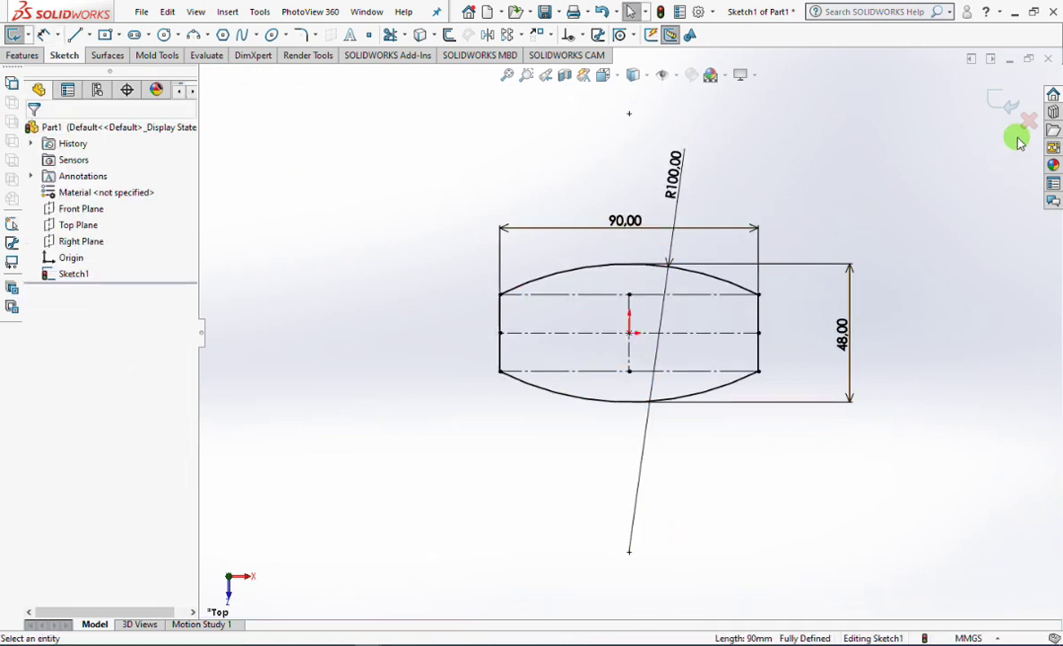
# Extrude the lens-shaped sketch 160 mm into Boss-Extrude1.
pyautogui.press('e')
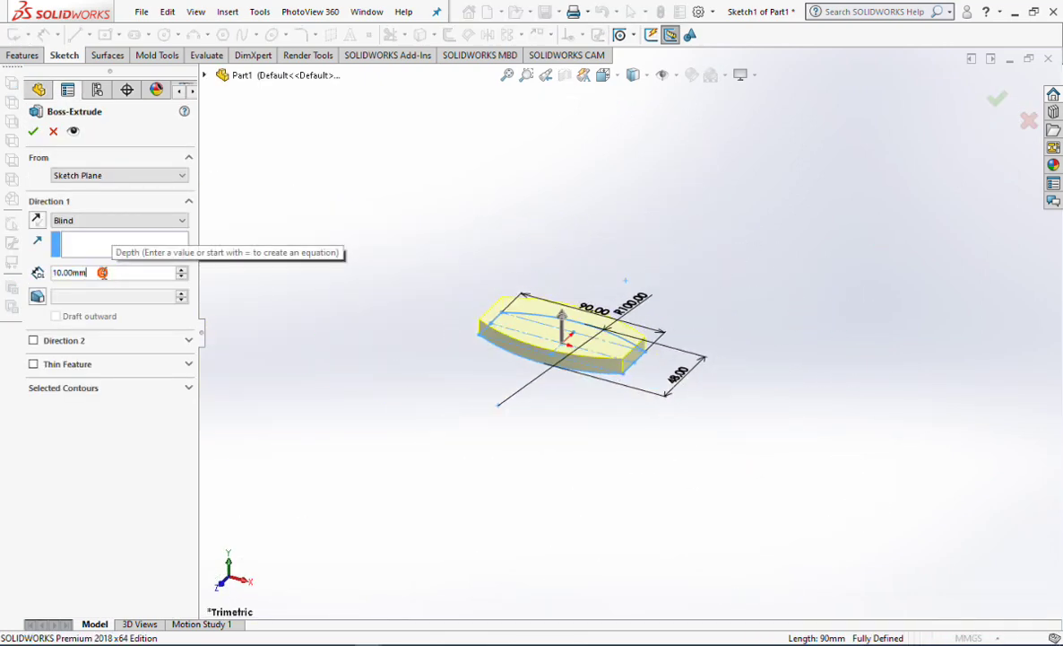
pyautogui.write('160')
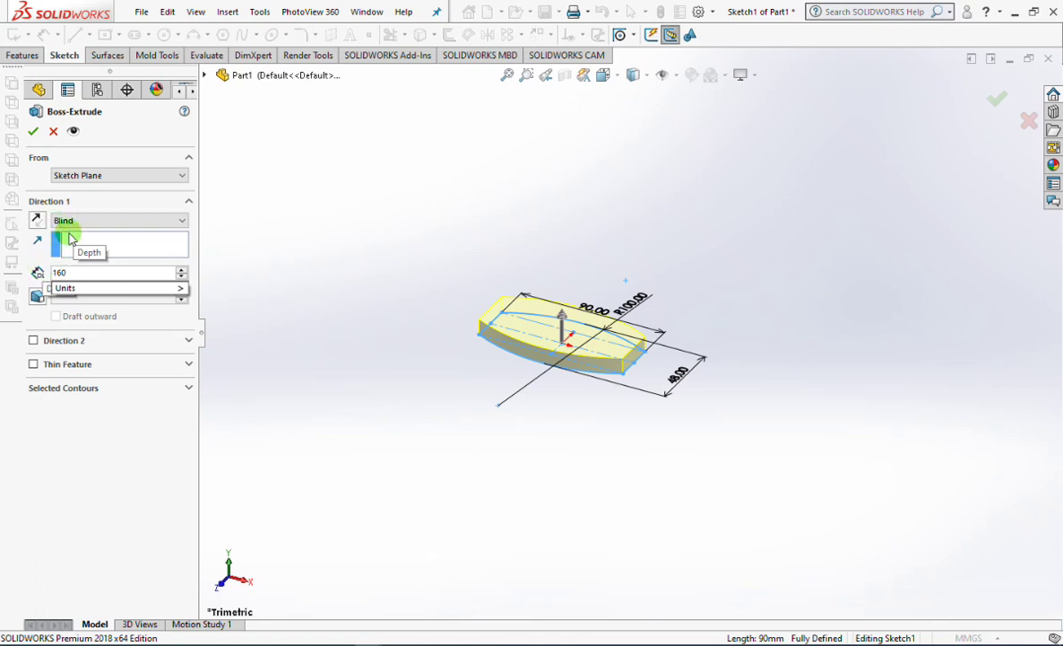
pyautogui.press('Return')
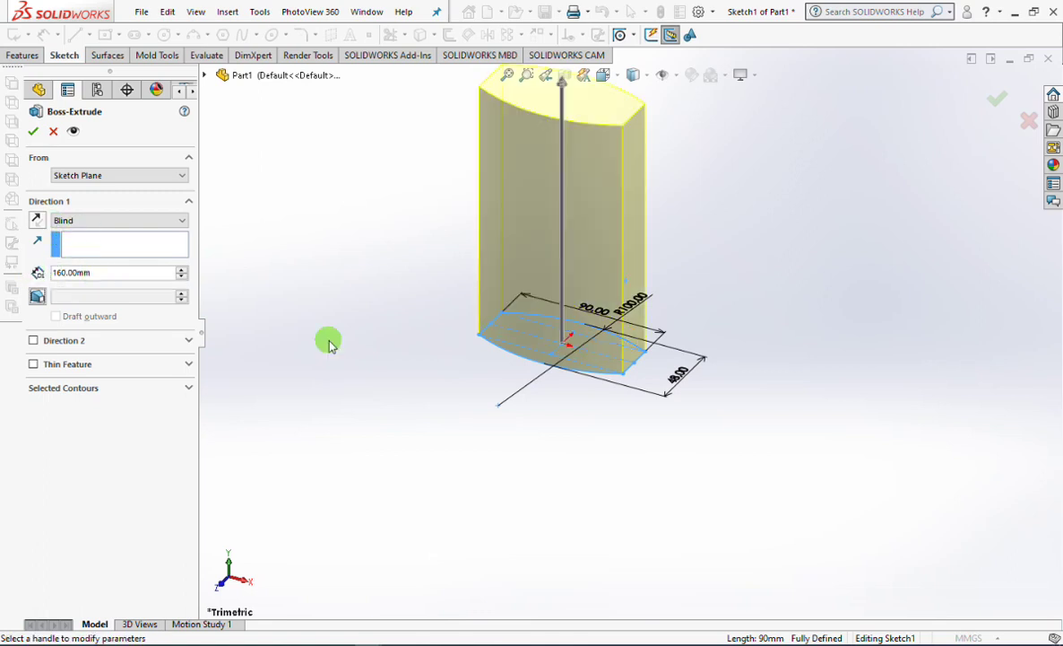
pyautogui.click(33, 132)
pyautogui.click(506, 74)
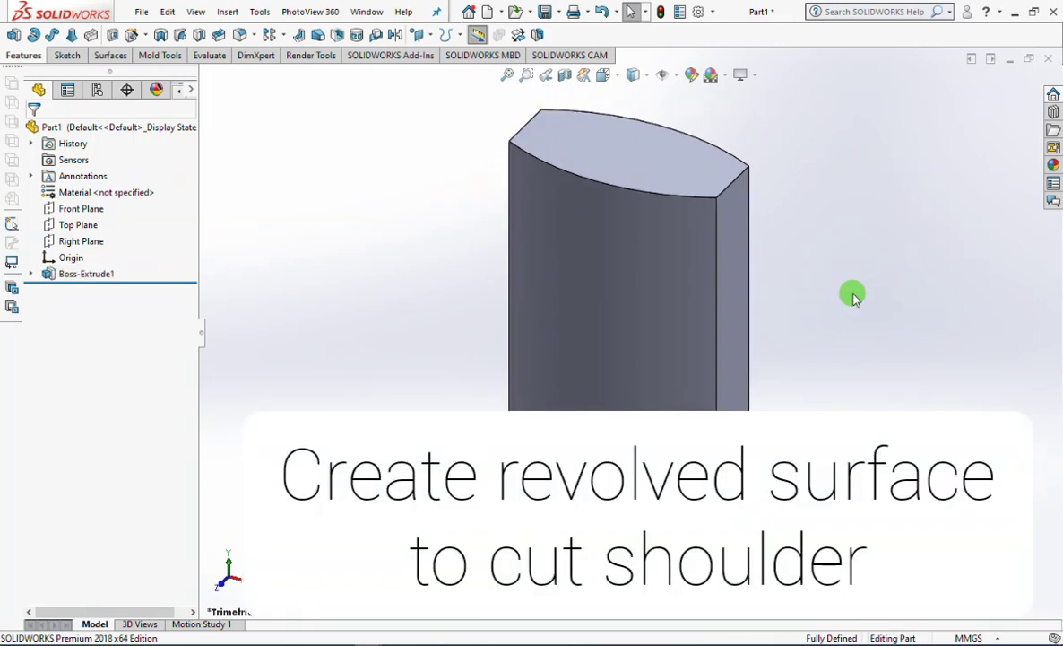
# Start a Front Plane sketch viewed head-on and draw an arc from the top edge to the left side.
pyautogui.click(76, 208)
pyautogui.click(105, 56)
pyautogui.click(31, 36)
pyautogui.click(604, 75)
pyautogui.click(624, 136)
pyautogui.scroll(-2, 627, 125)
pyautogui.scroll(-4, 622, 109)
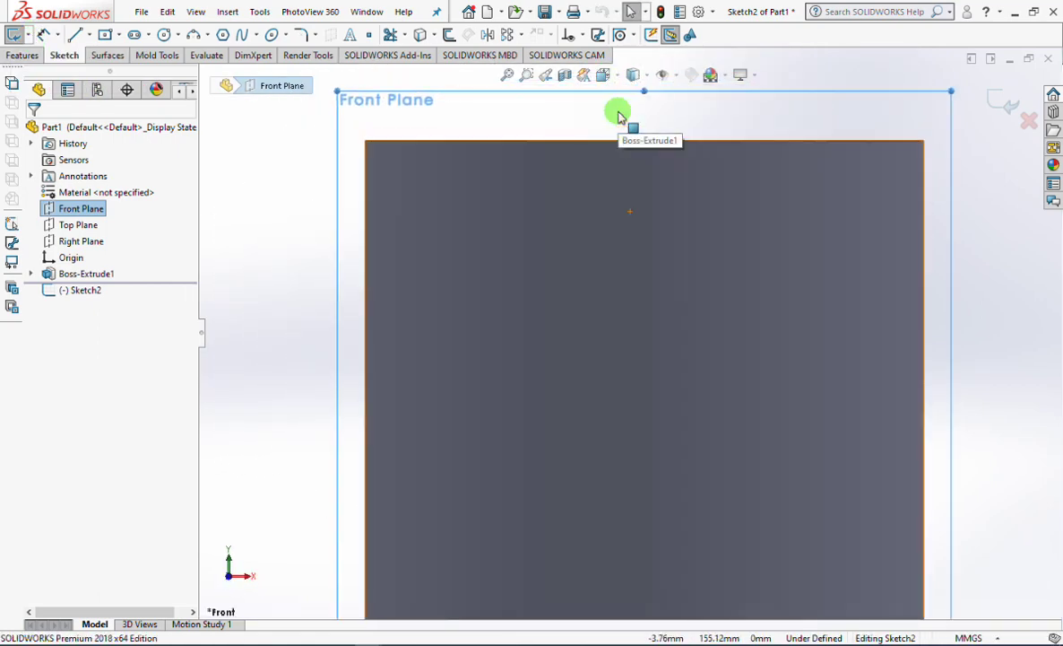
pyautogui.click(194, 34)
pyautogui.click(510, 143)
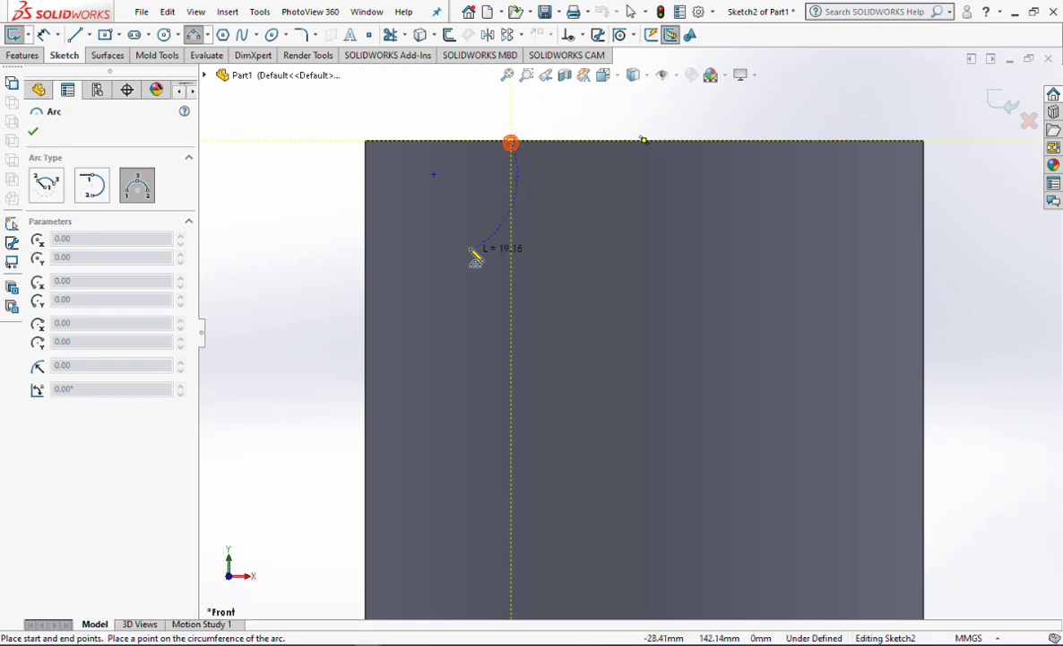
pyautogui.click(364, 355)
pyautogui.click(434, 291)
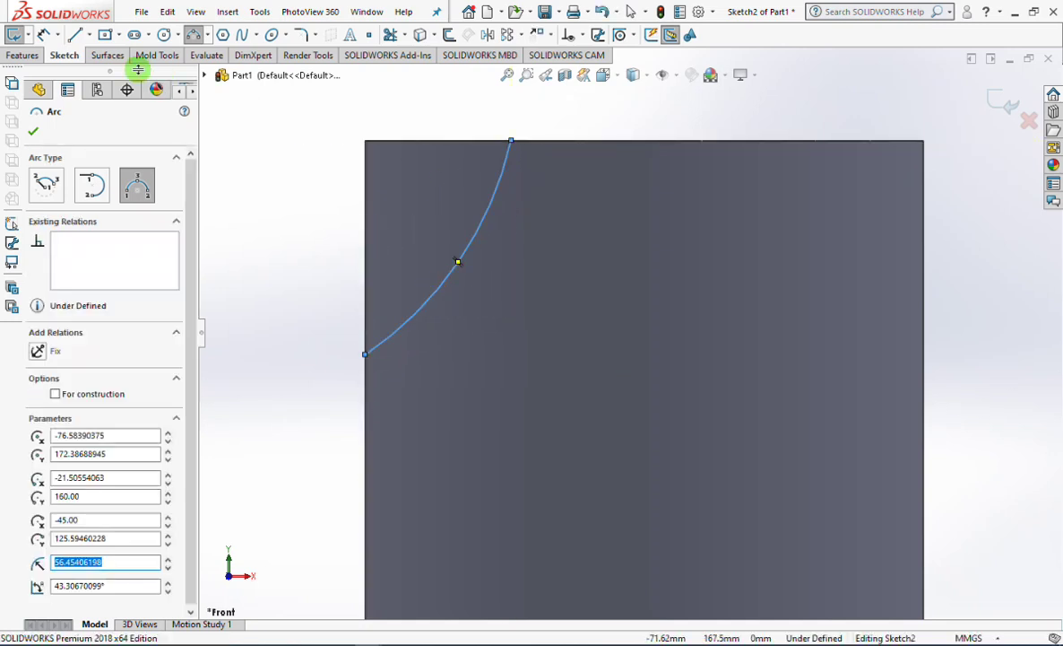
# Draw a vertical centerline down from the body's top edge.
pyautogui.click(90, 35)
pyautogui.click(110, 72)
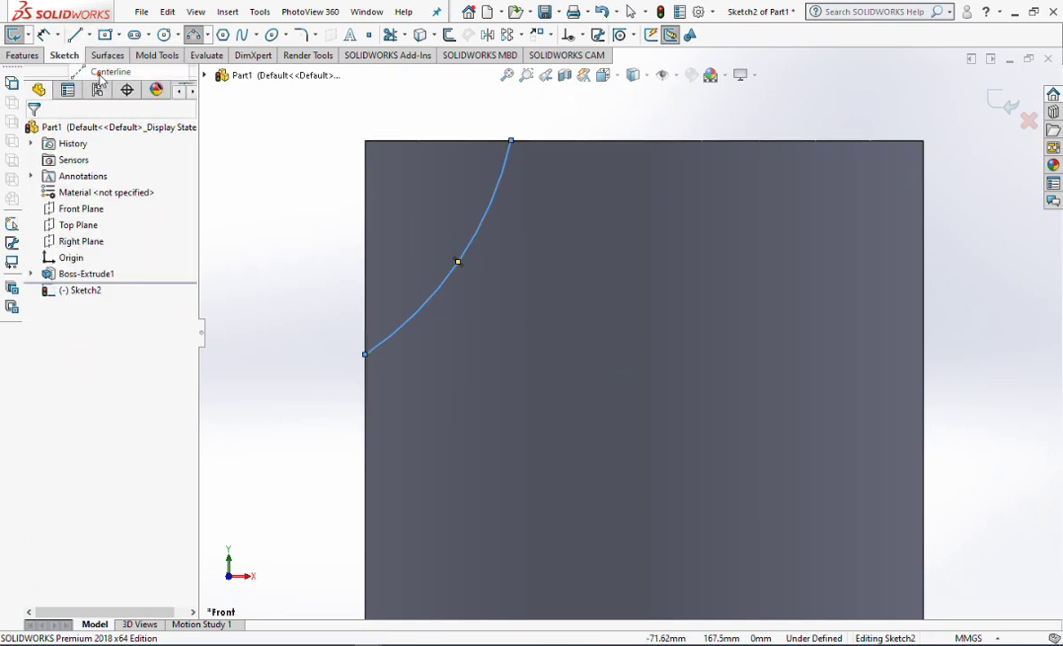
pyautogui.click(644, 141)
pyautogui.click(644, 356)
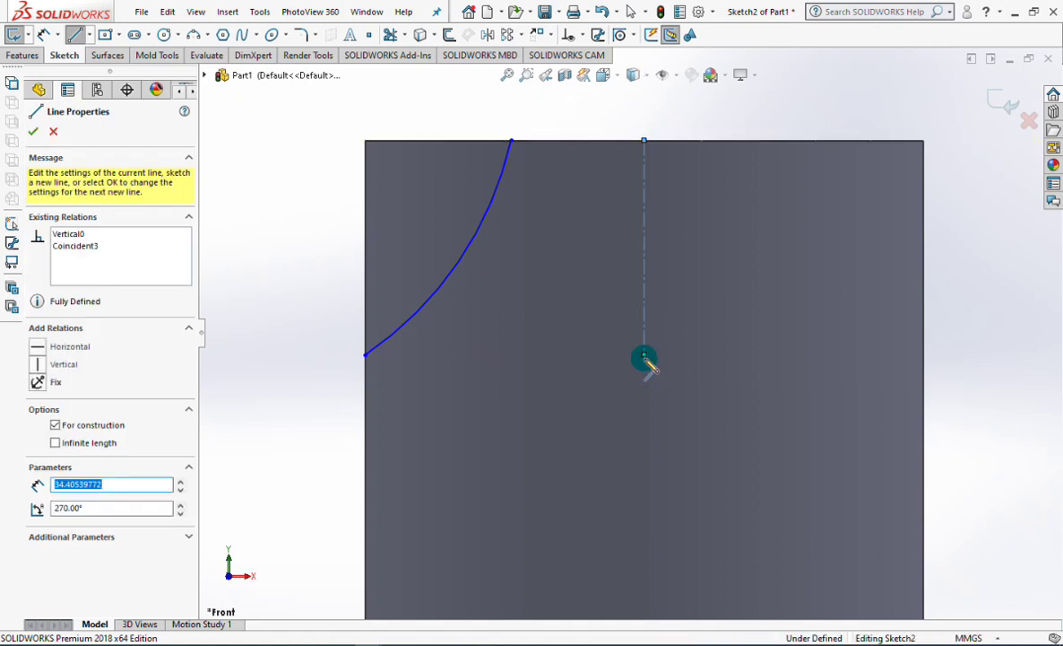
pyautogui.rightClick(645, 358)
pyautogui.click(677, 370)
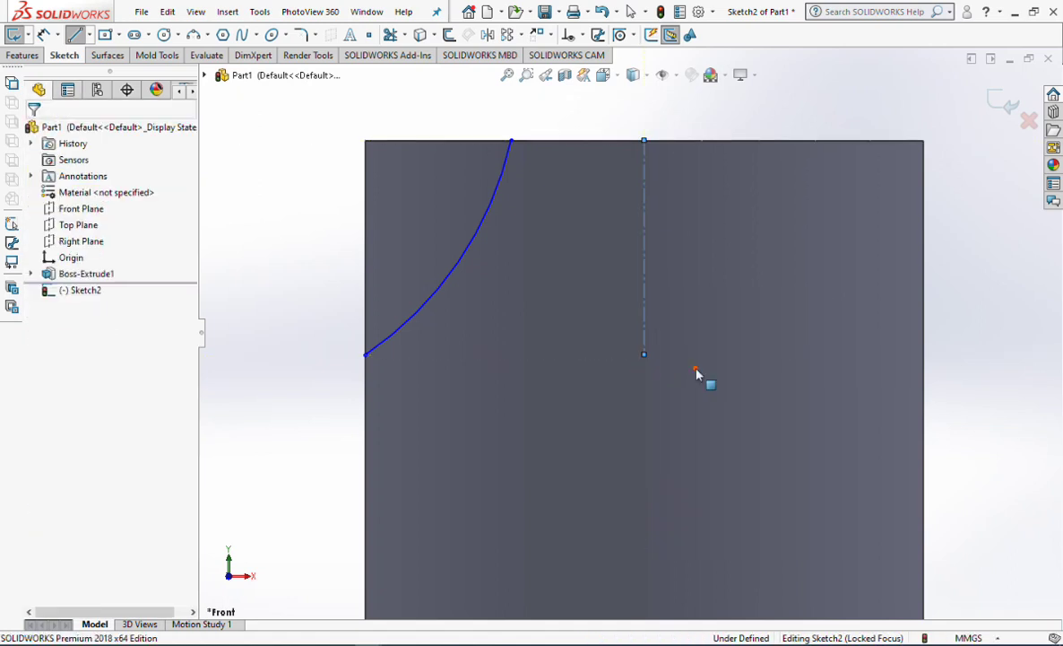
pyautogui.click(43, 34)
# Dimension the arc 18 from the centerline and its lower end 24 down.
pyautogui.click(511, 141)
pyautogui.click(646, 170)
pyautogui.click(595, 127)
pyautogui.write('18')
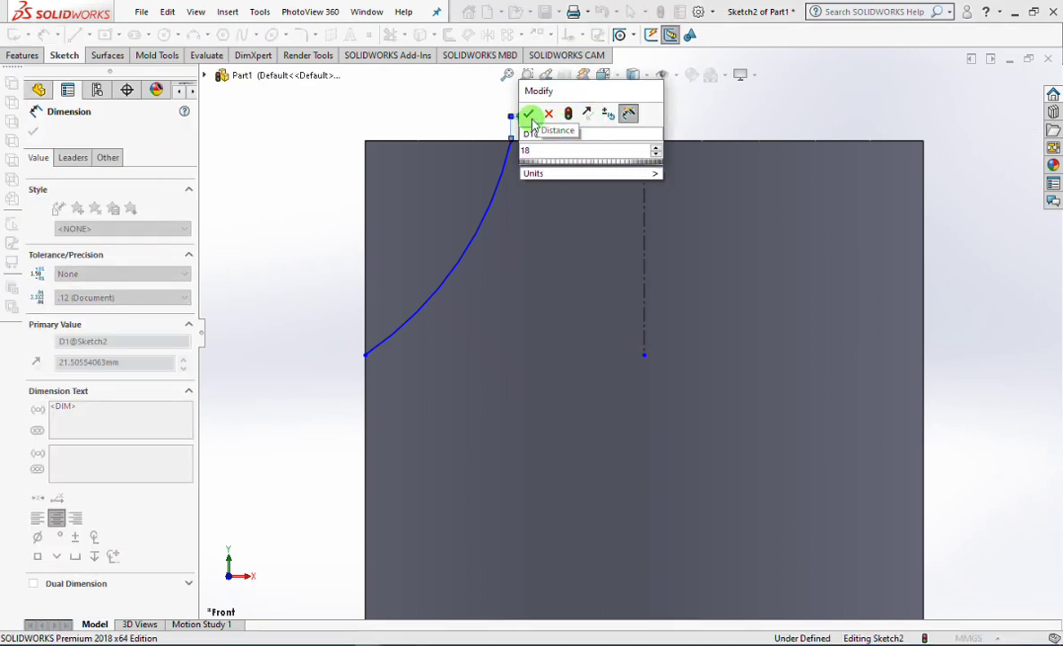
pyautogui.click(530, 114)
pyautogui.moveTo(365, 354); pyautogui.dragTo(401, 143)
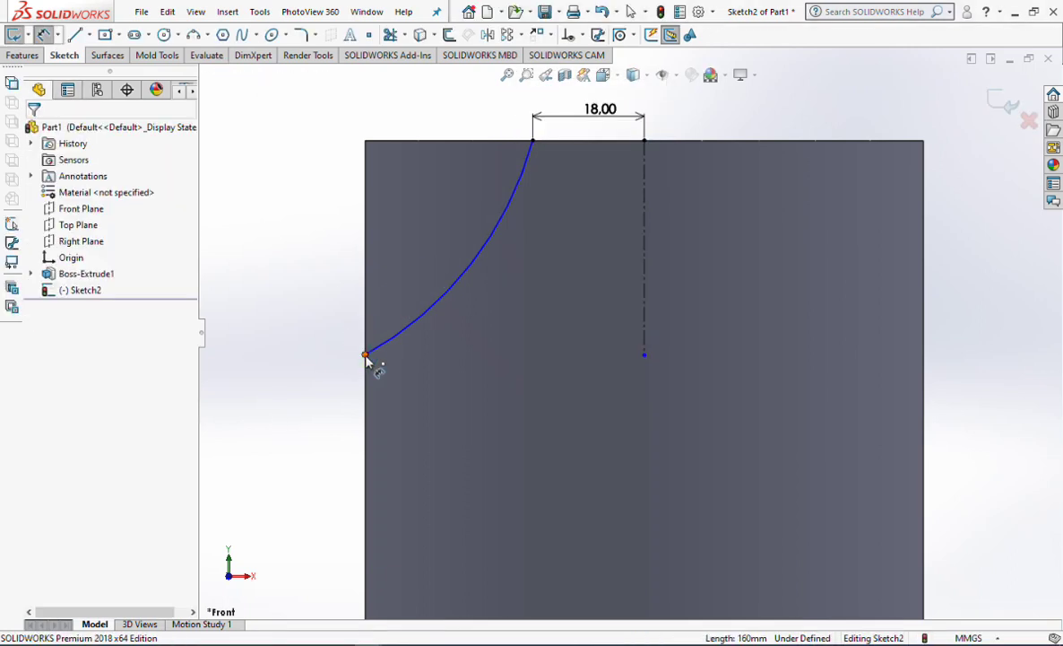
pyautogui.click(401, 145)
pyautogui.click(284, 238)
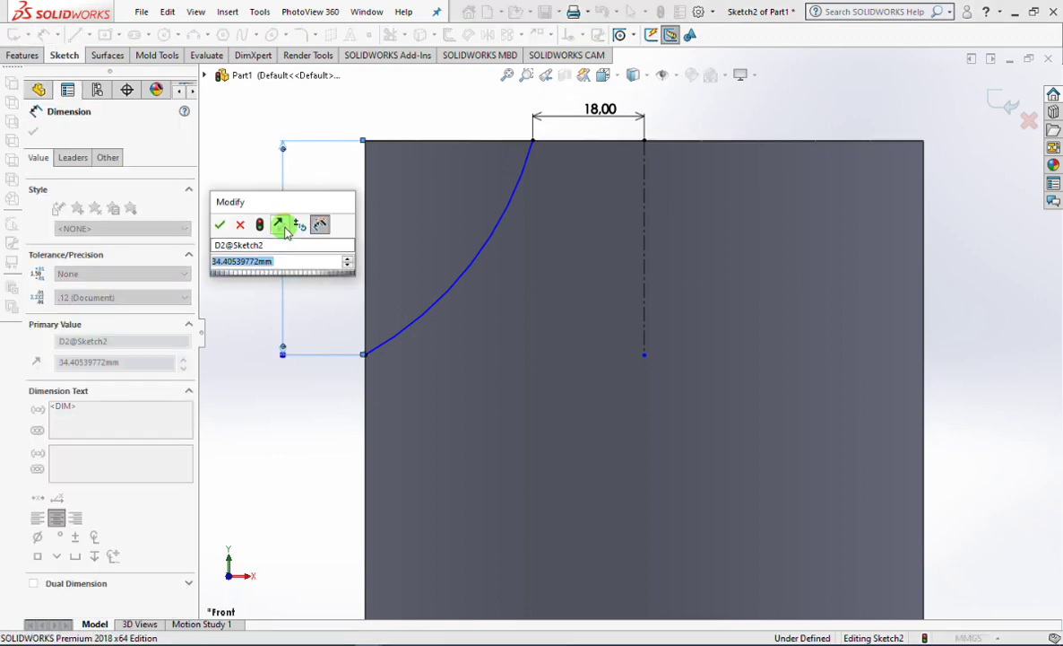
pyautogui.write('24')
pyautogui.click(219, 224)
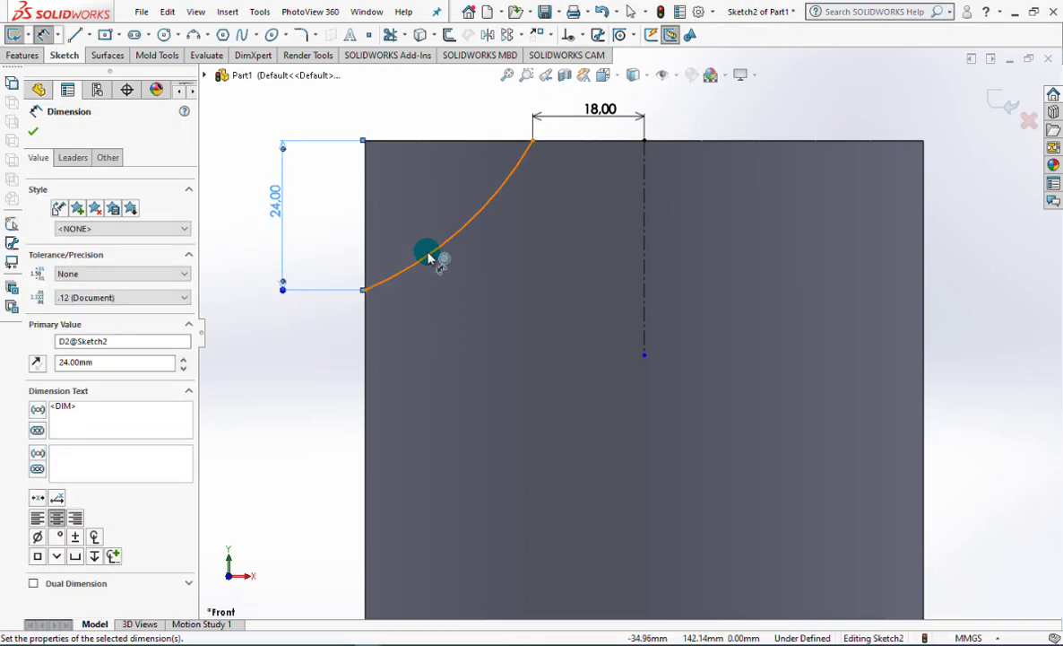
# Set the arc radius to R40 and reposition its label.
pyautogui.click(428, 253)
pyautogui.click(499, 309)
pyautogui.write('40')
pyautogui.click(434, 292)
pyautogui.moveTo(502, 299); pyautogui.dragTo(408, 115)
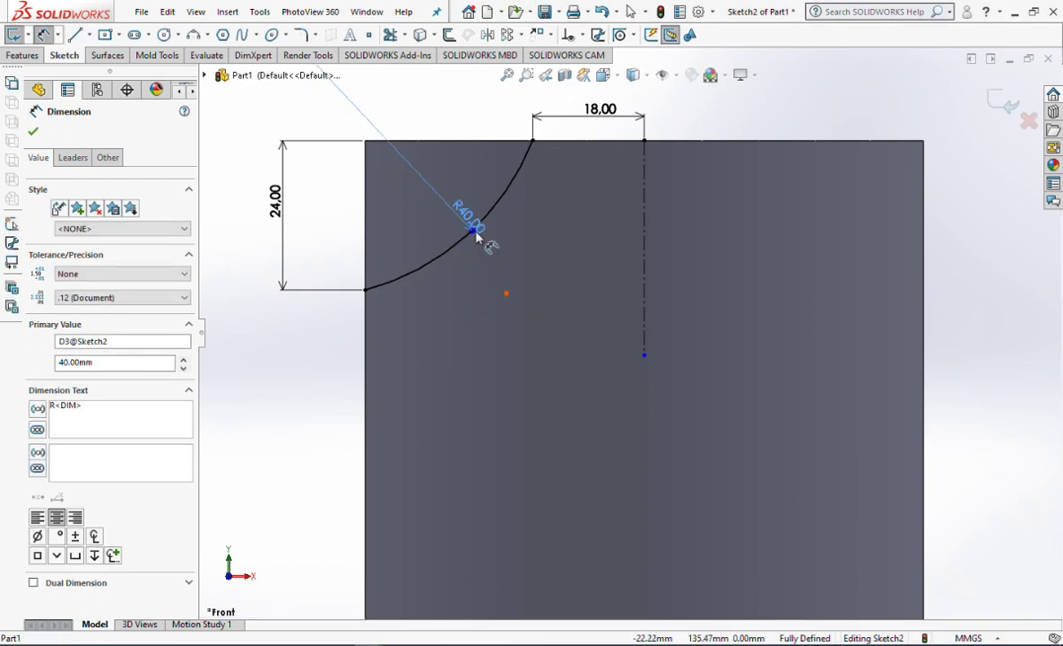
pyautogui.click(291, 103)
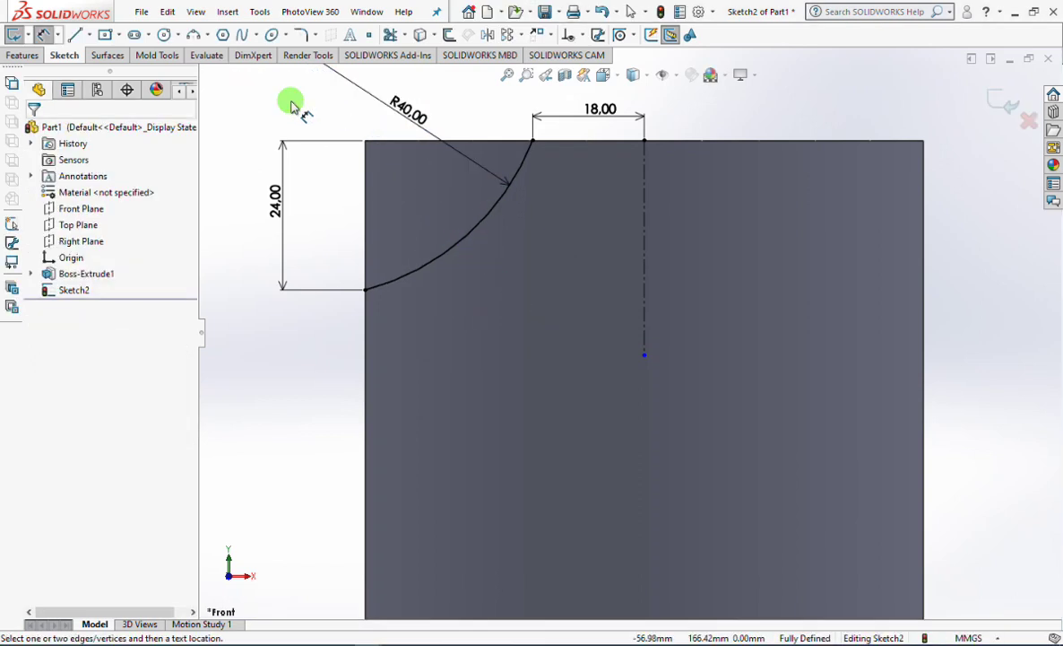
# Revolve the arc 360° around the centerline into Surface-Revolve1.
pyautogui.scroll(2, 569, 272)
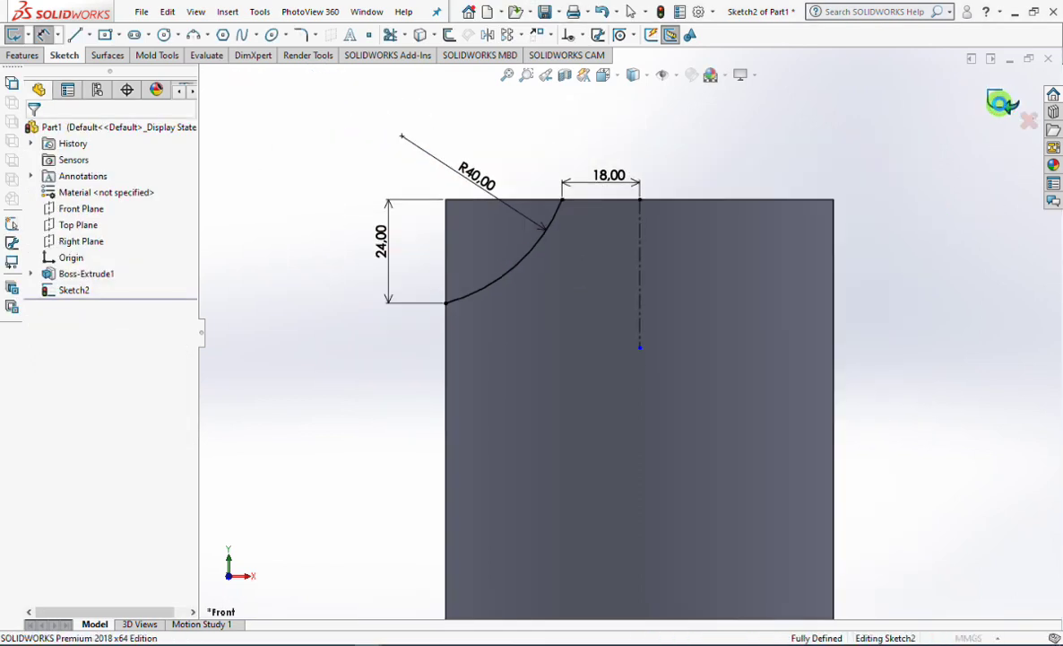
pyautogui.press('s')
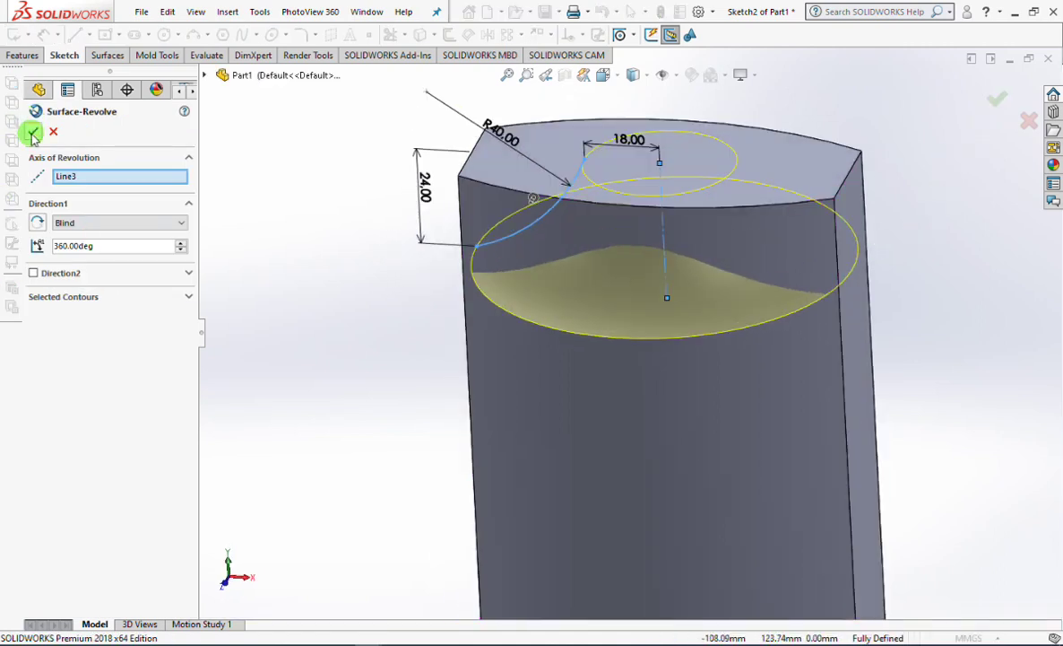
pyautogui.click(32, 133)
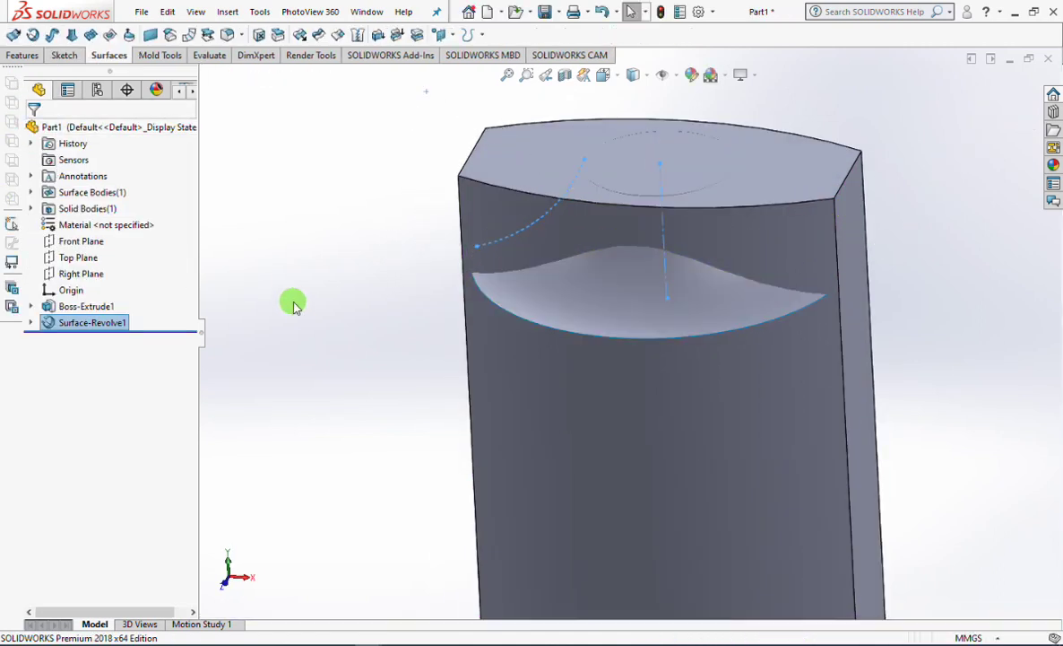
# Extend the revolved shoulder surface past the body's walls as Surface-Extend1.
pyautogui.click(302, 35)
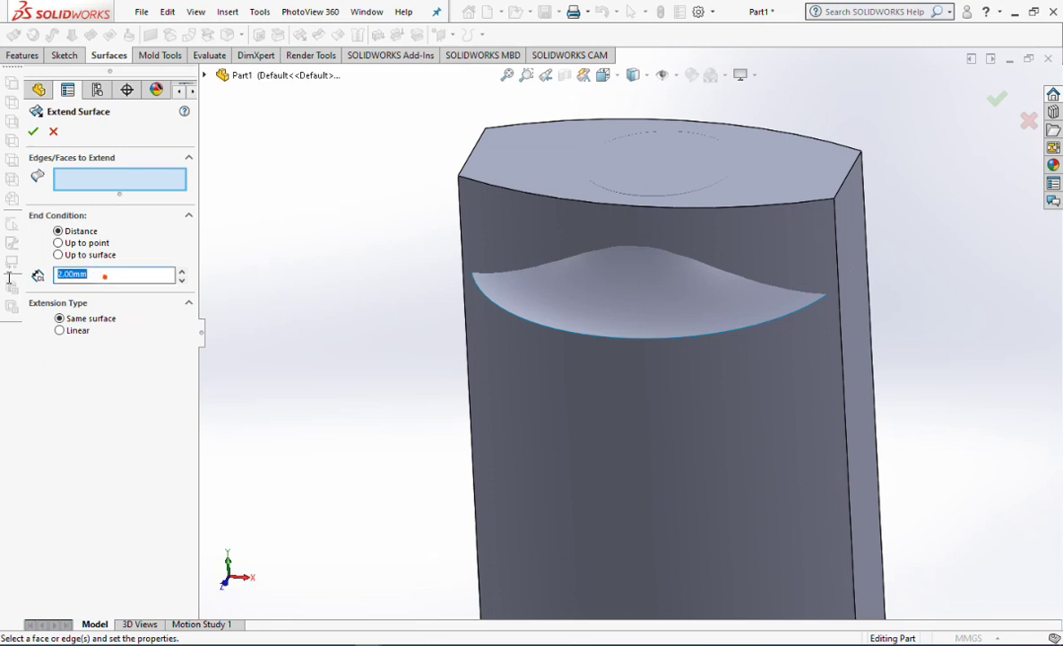
pyautogui.click(549, 312)
pyautogui.click(33, 131)
pyautogui.moveTo(329, 282)
pyautogui.mouseDown(button='middle')
pyautogui.moveTo(333, 312)
pyautogui.moveTo(349, 252)
pyautogui.moveTo(363, 346)
pyautogui.moveTo(352, 211)
pyautogui.mouseUp(button='middle')
pyautogui.moveTo(601, 379); pyautogui.dragTo(871, 299, button='middle')
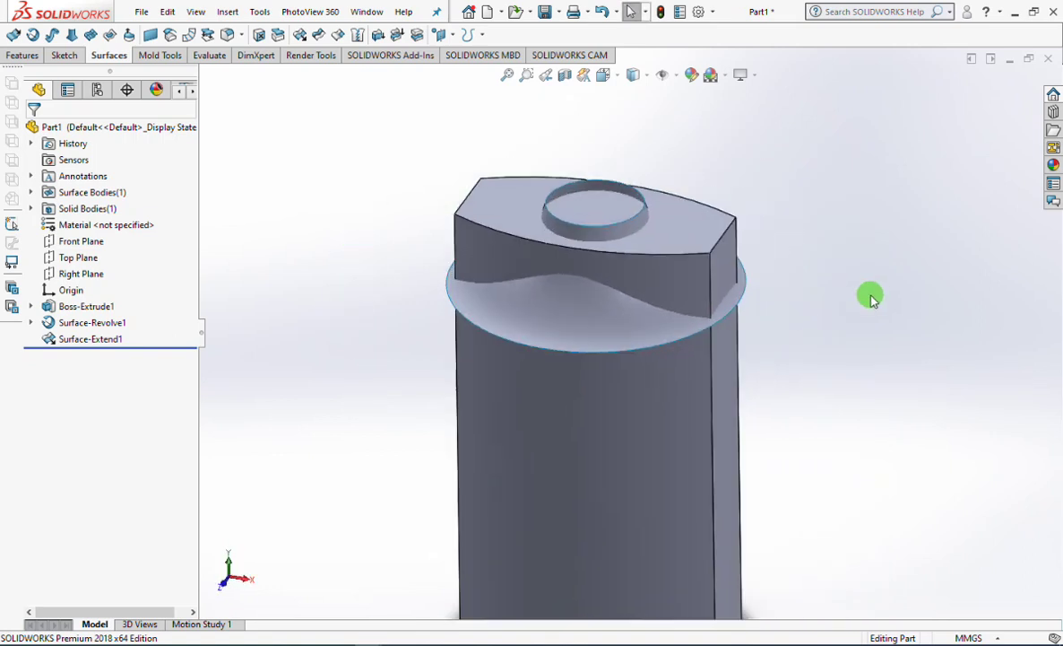
# Split the body with Surface-Extend1 and discard the upper piece.
pyautogui.click(30, 57)
pyautogui.click(477, 34)
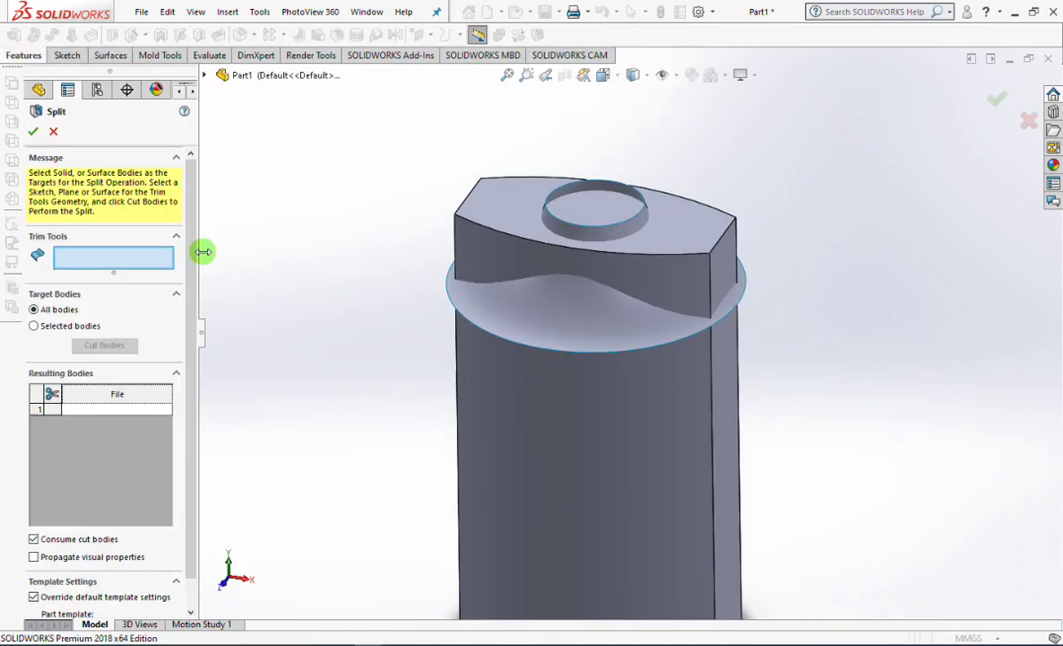
pyautogui.click(543, 332)
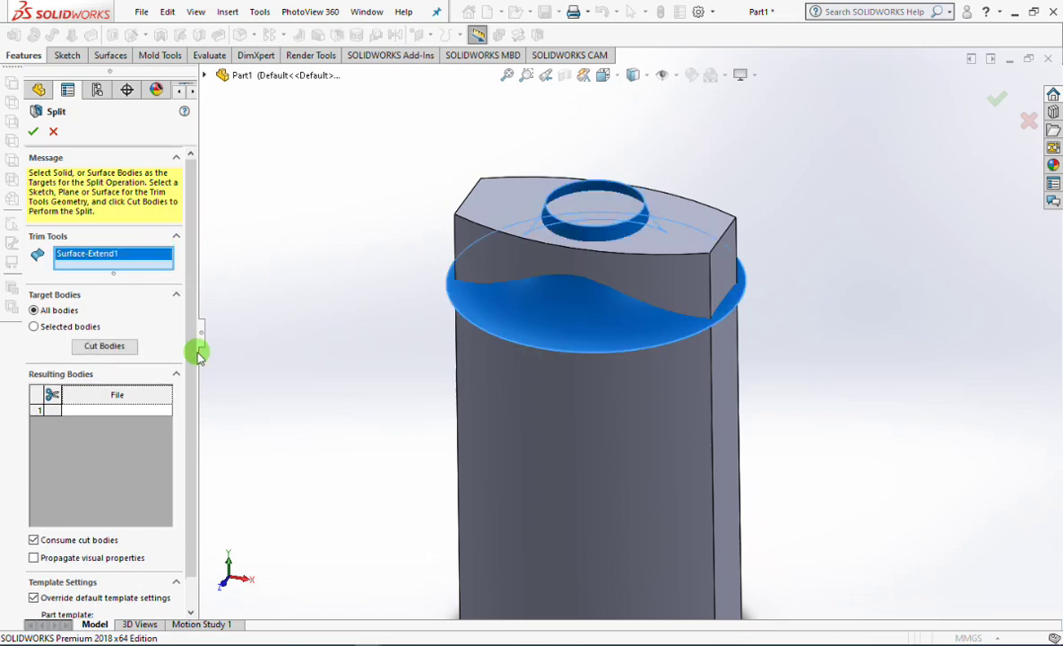
pyautogui.click(86, 350)
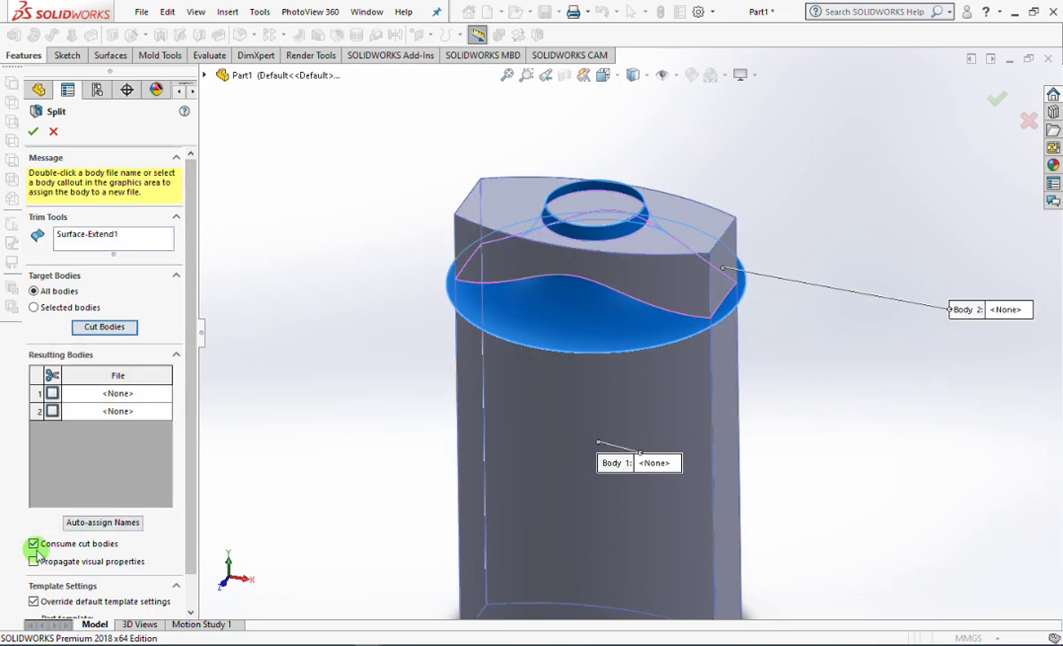
pyautogui.click(491, 208)
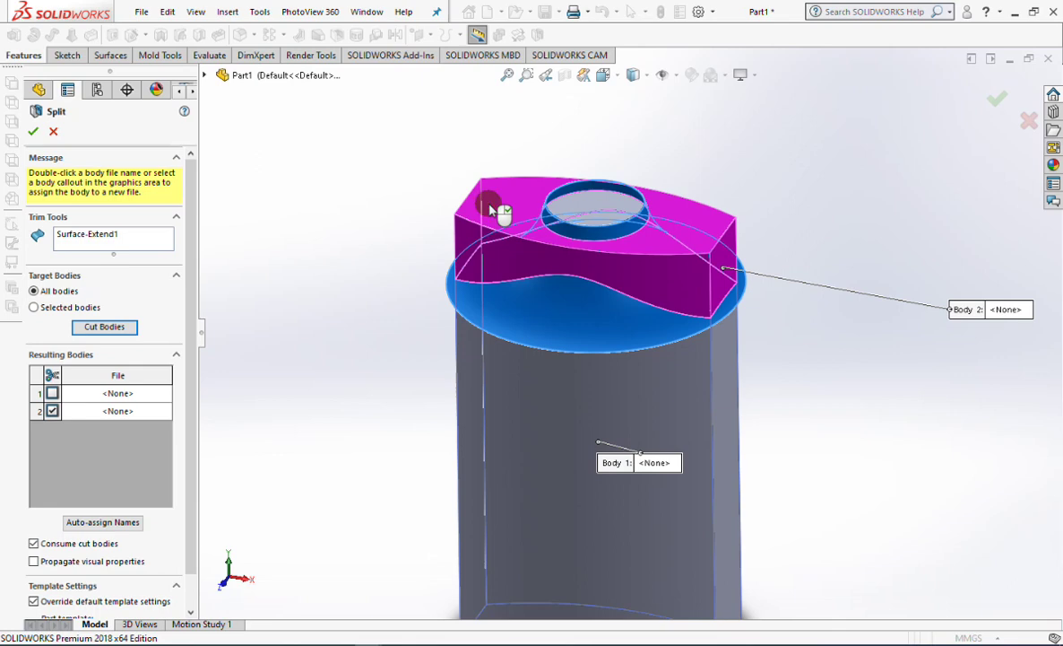
pyautogui.click(32, 131)
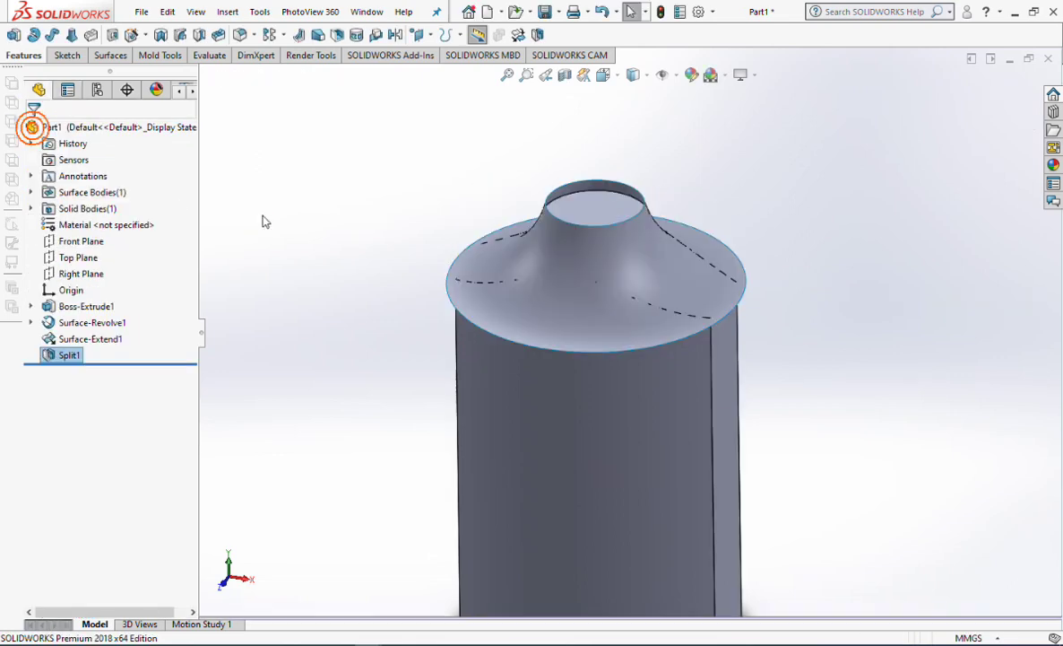
# Hide Surface-Extend1 and view the bottle straight from the front.
pyautogui.click(521, 343)
pyautogui.click(583, 288)
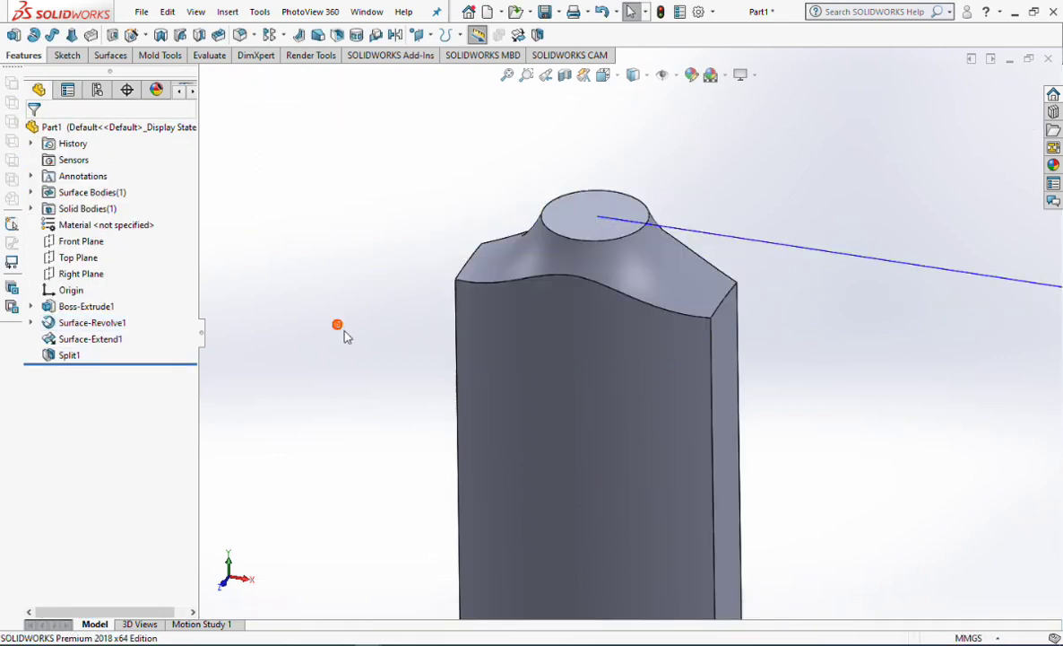
pyautogui.click(602, 75)
pyautogui.click(625, 137)
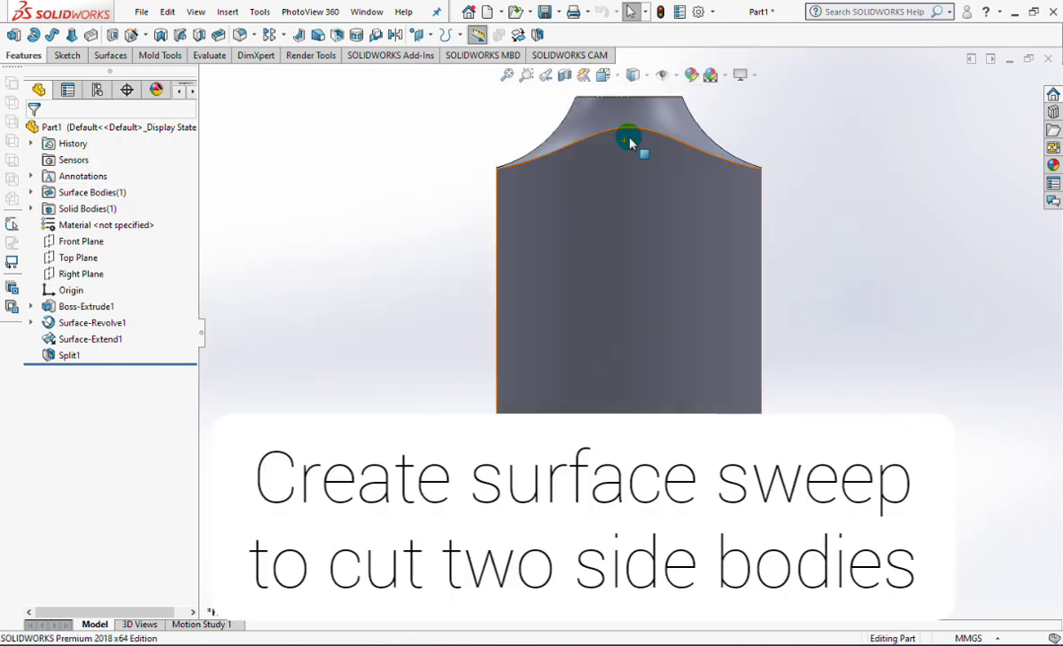
pyautogui.click(85, 244)
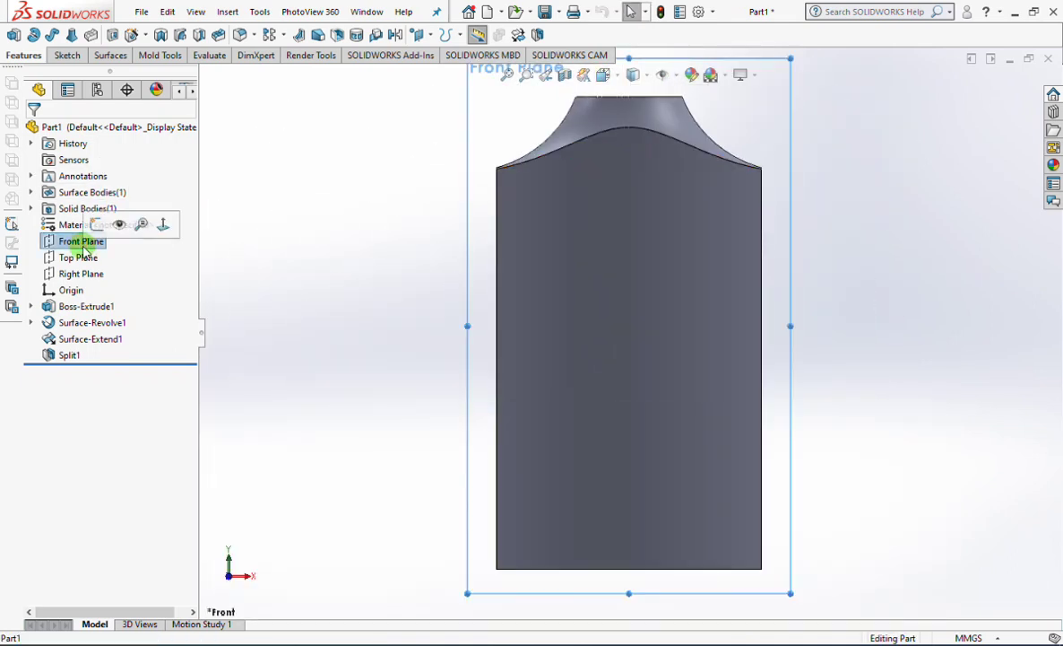
# Start a Front Plane sketch with a line from the shoulder edge down to the base.
pyautogui.click(68, 55)
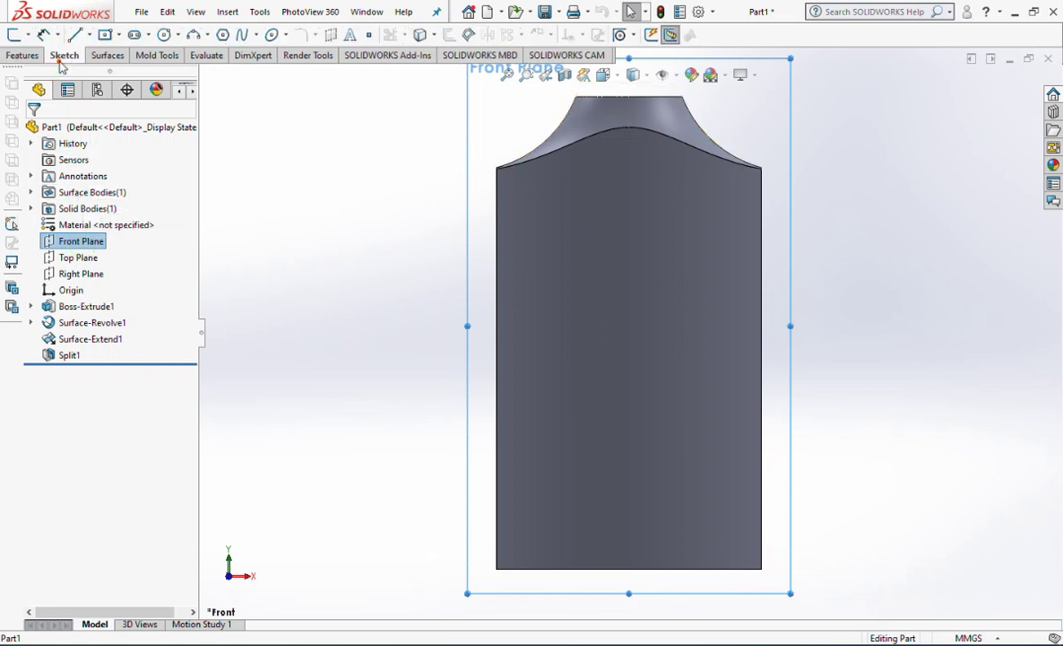
pyautogui.click(16, 34)
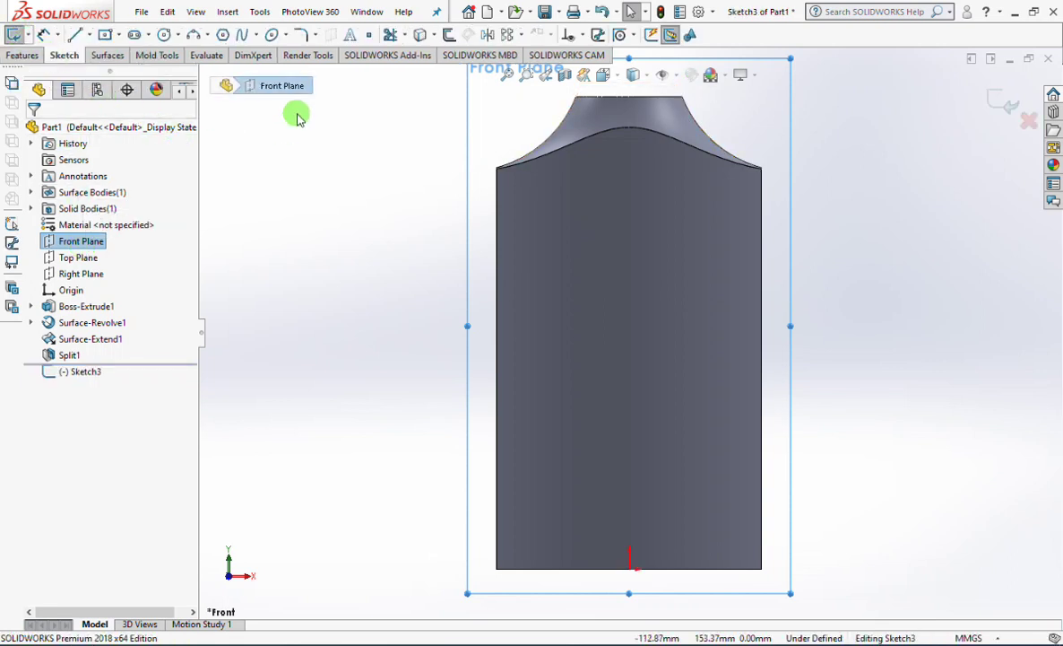
pyautogui.click(539, 144)
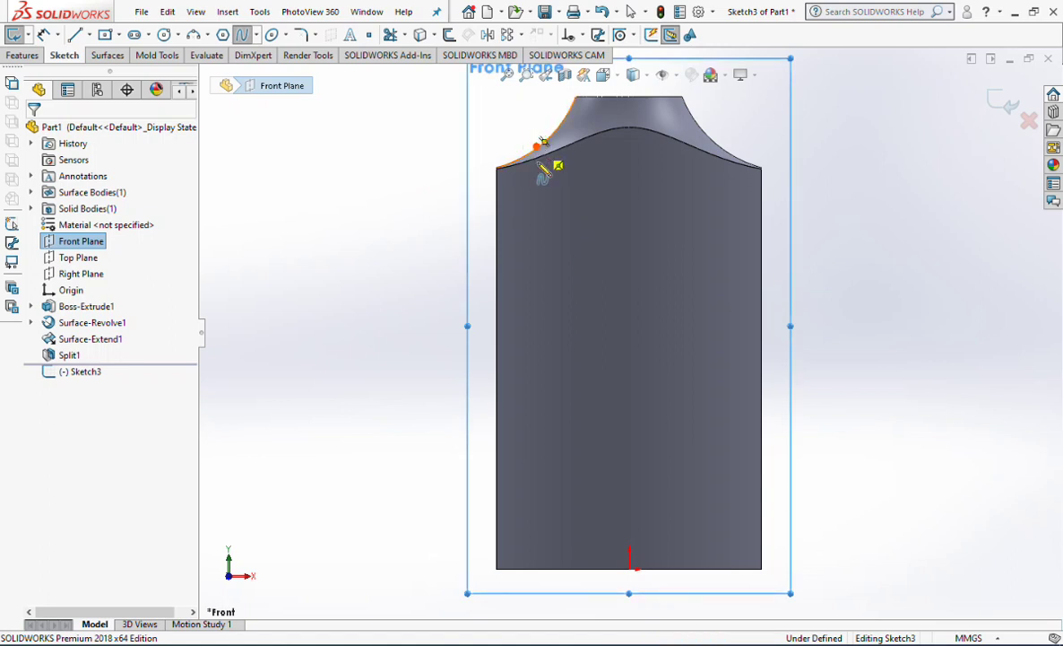
pyautogui.moveTo(542, 141); pyautogui.dragTo(538, 568)
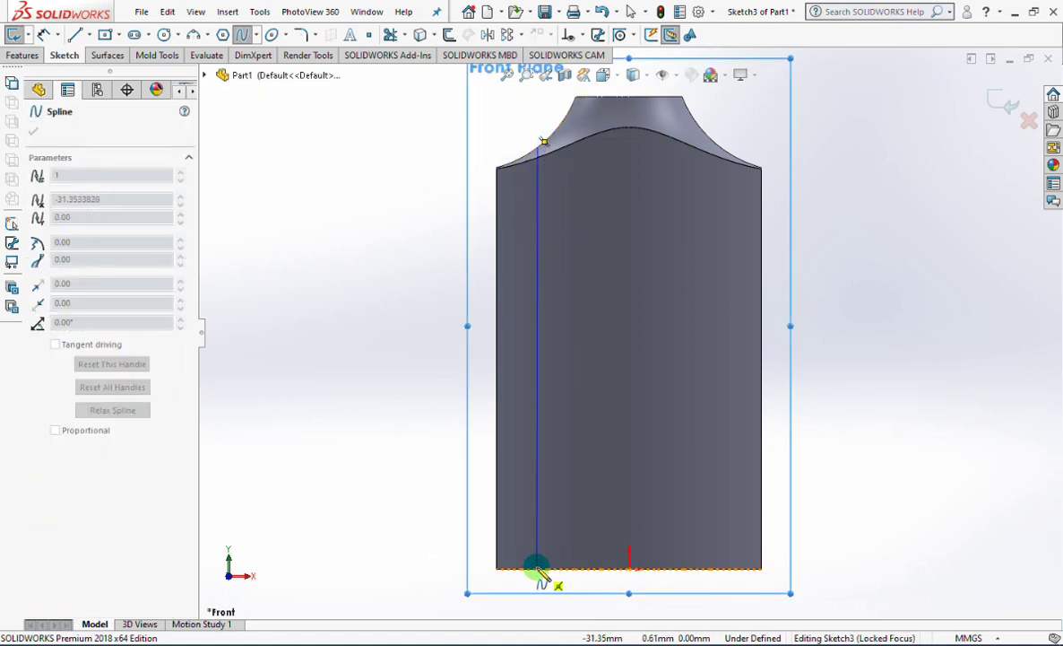
pyautogui.moveTo(535, 569); pyautogui.dragTo(538, 569)
pyautogui.rightClick(606, 527)
pyautogui.click(593, 544)
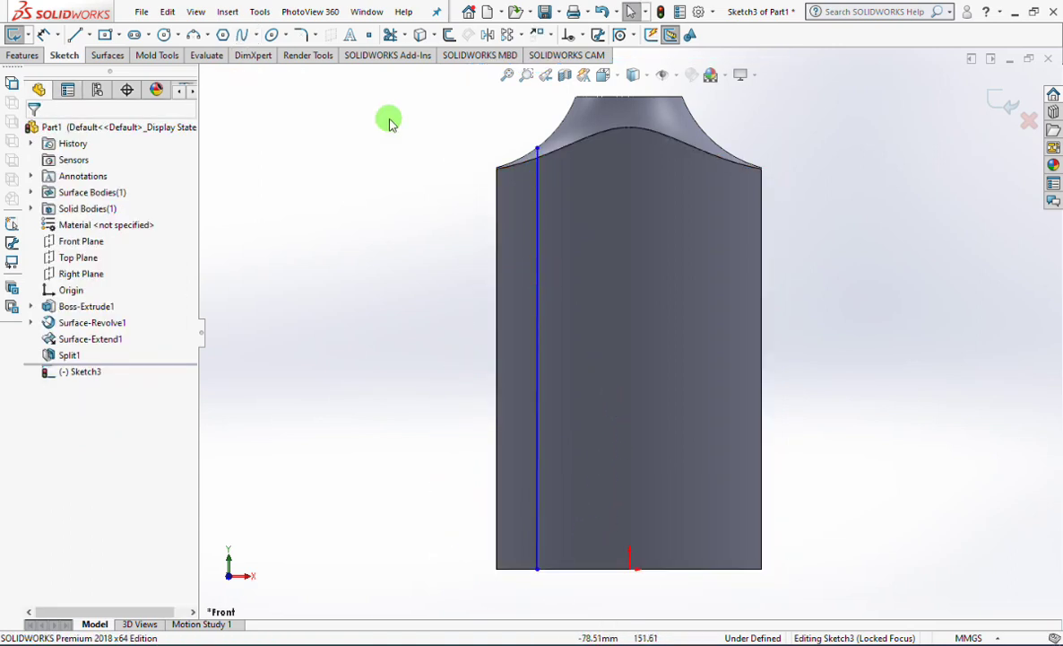
# Place a horizontal dimension from the line's bottom end to the origin.
pyautogui.click(538, 572)
pyautogui.click(628, 558)
pyautogui.click(592, 619)
# Set the line-to-origin distance to 34 mm.
pyautogui.write('34')
pyautogui.click(517, 602)
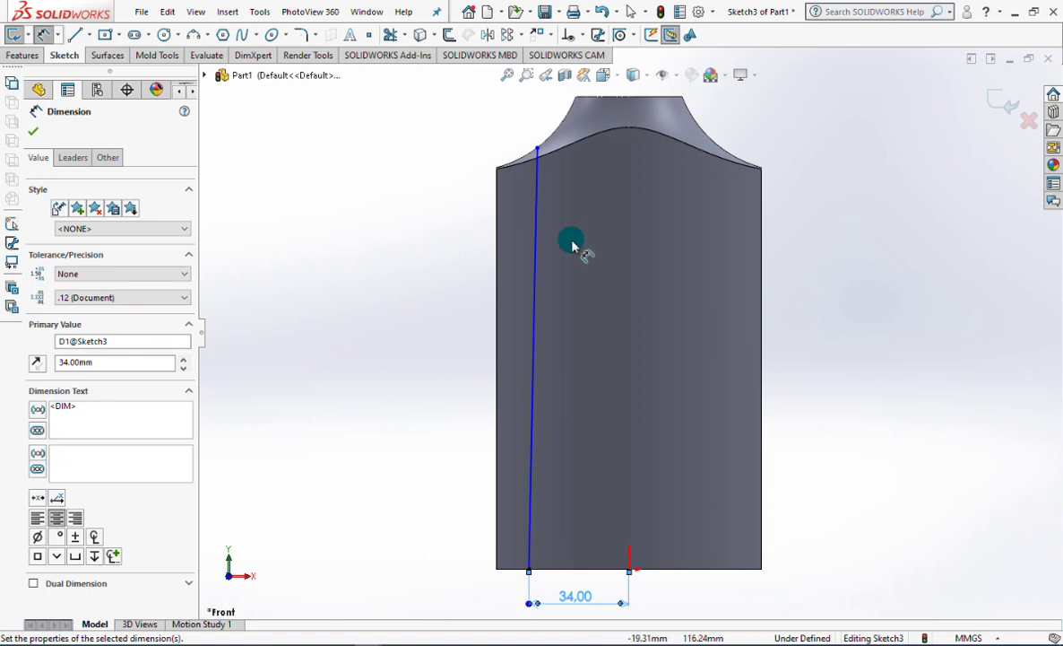
pyautogui.rightClick(459, 548)
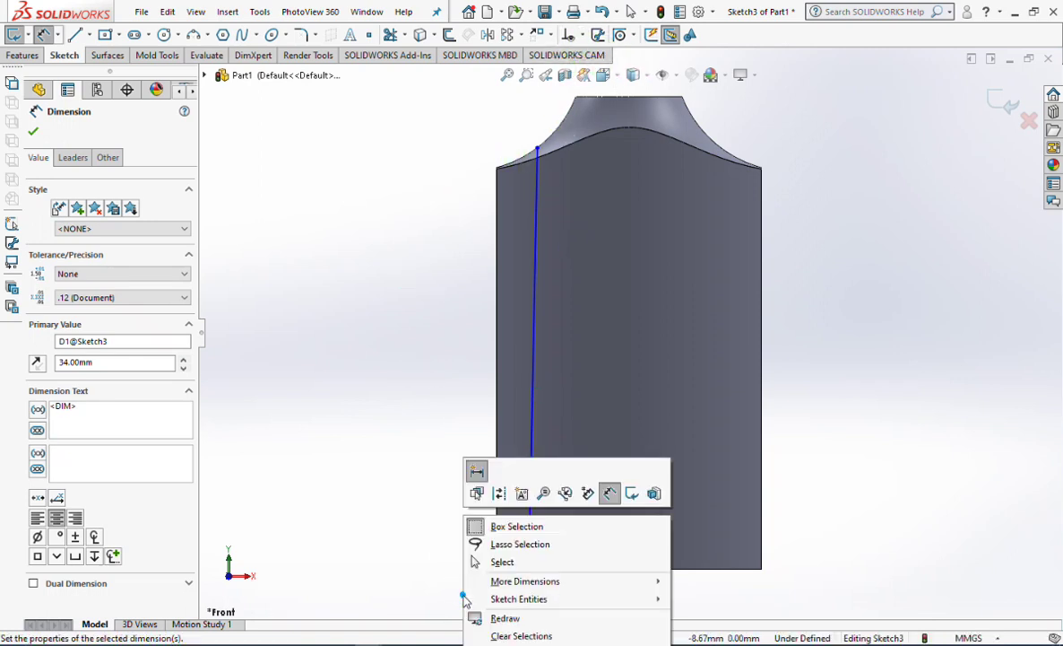
pyautogui.click(472, 555)
# Make the line vertical with a Vertical relation on its endpoints.
pyautogui.click(578, 35)
pyautogui.click(592, 71)
pyautogui.click(537, 147)
pyautogui.click(529, 567)
pyautogui.click(38, 387)
pyautogui.click(33, 131)
# Offset the body's left edge 5 mm inward as a construction line.
pyautogui.click(449, 35)
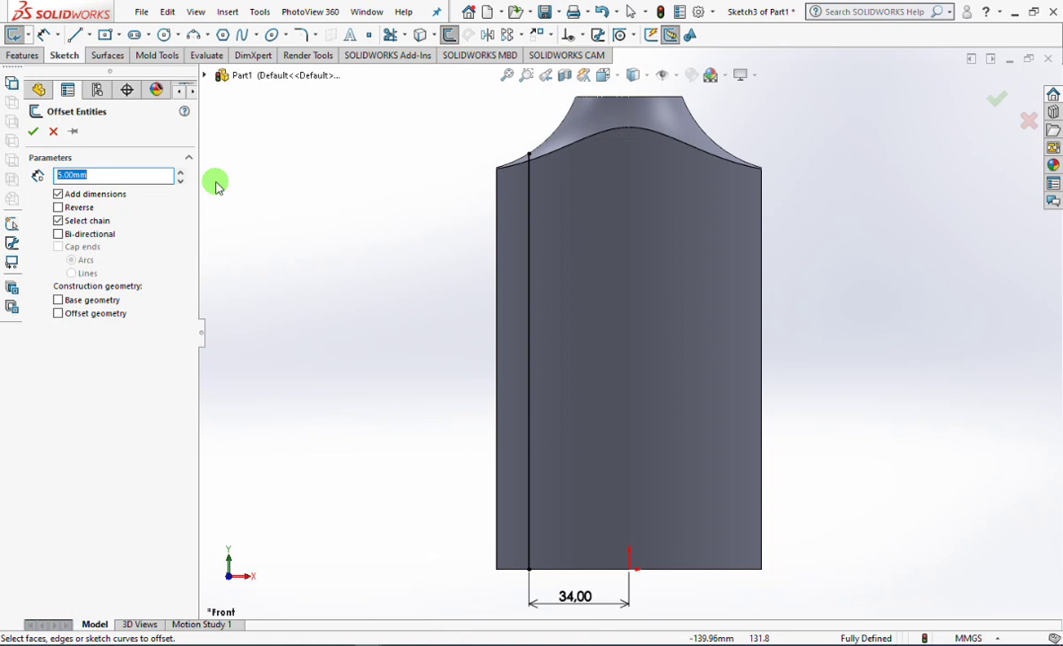
pyautogui.click(498, 343)
pyautogui.click(57, 207)
pyautogui.click(33, 131)
pyautogui.click(508, 391)
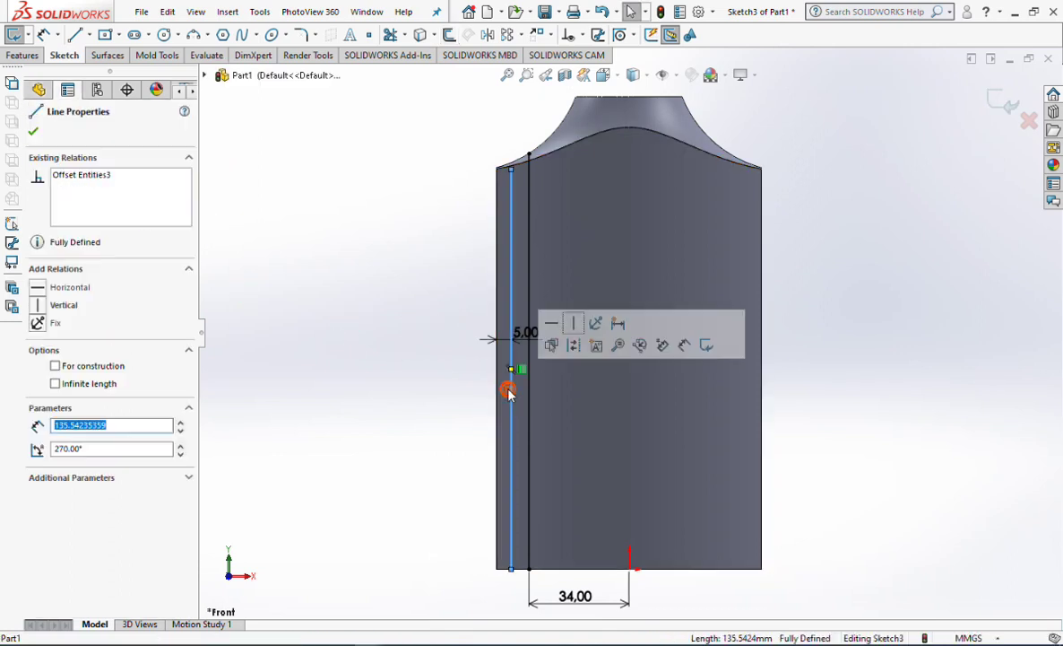
pyautogui.click(551, 345)
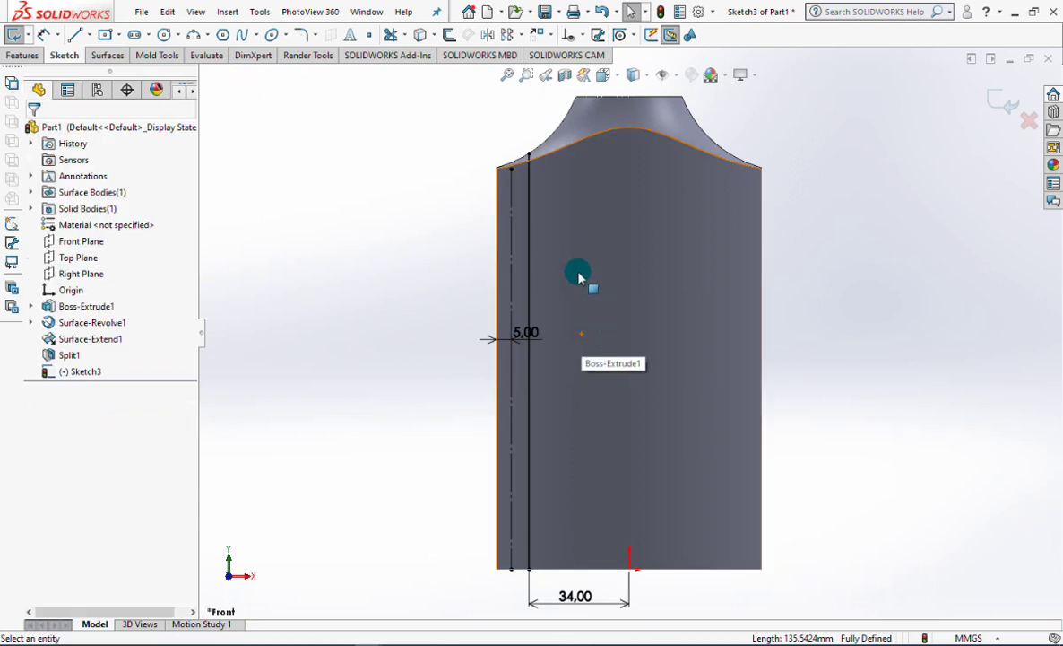
# Drag the Sketch3 curve's points and end tangents into a gentle S-shaped spline.
pyautogui.click(529, 310)
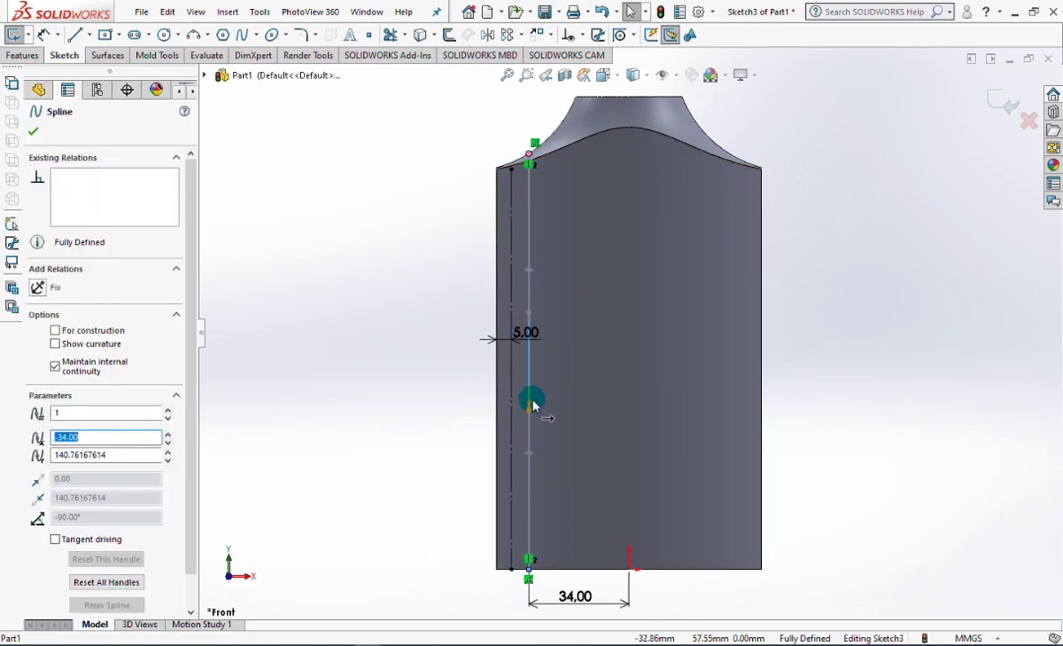
pyautogui.moveTo(533, 405); pyautogui.dragTo(507, 476)
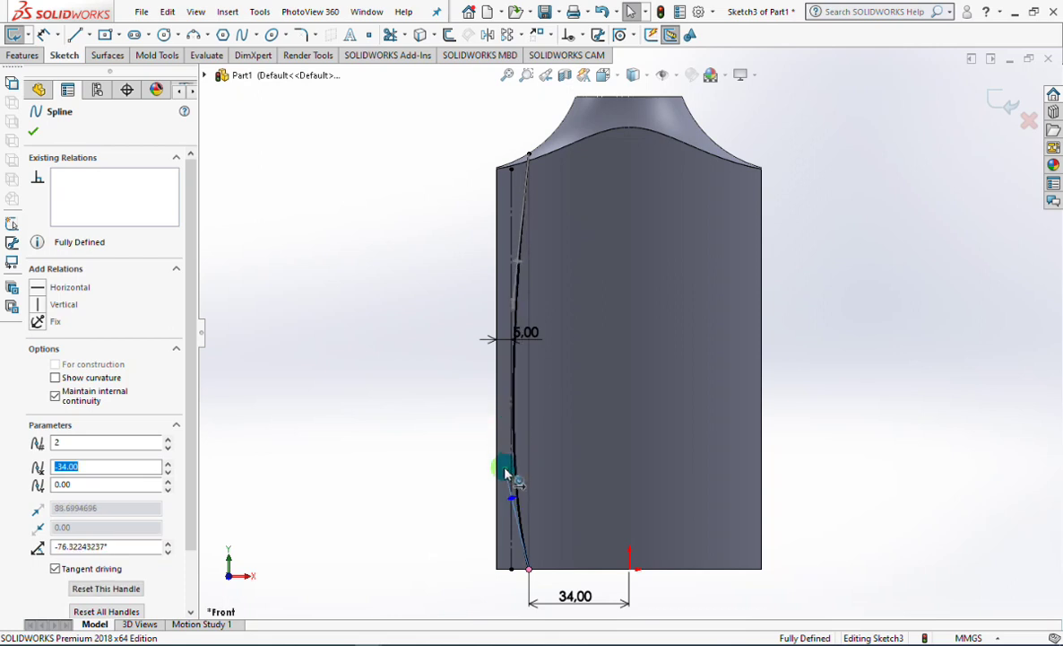
pyautogui.moveTo(505, 308); pyautogui.dragTo(554, 281)
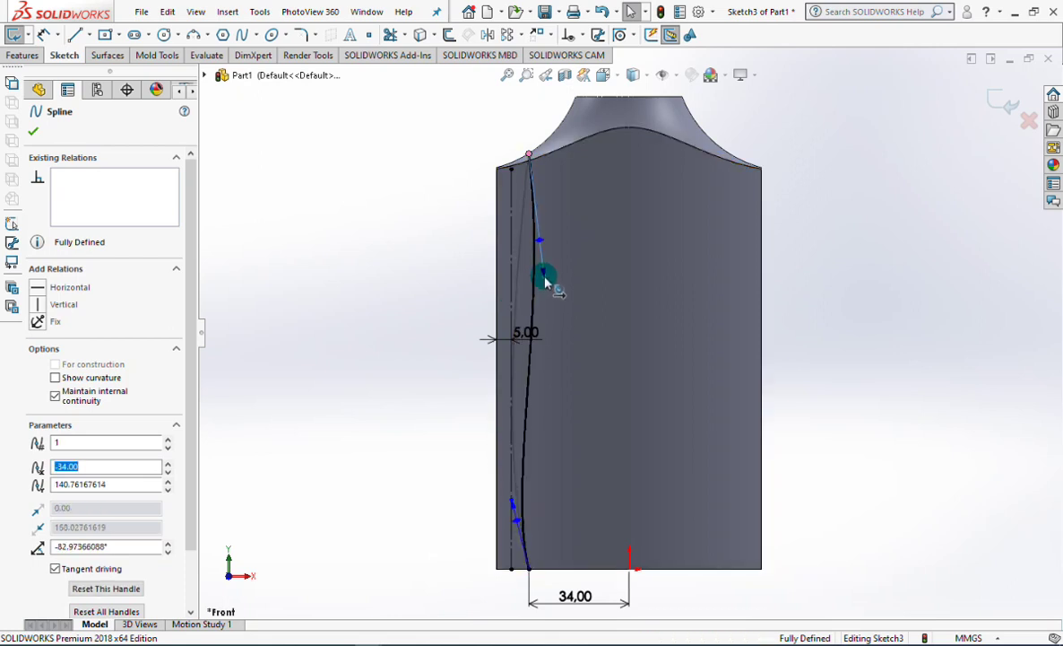
pyautogui.moveTo(507, 502); pyautogui.dragTo(489, 426)
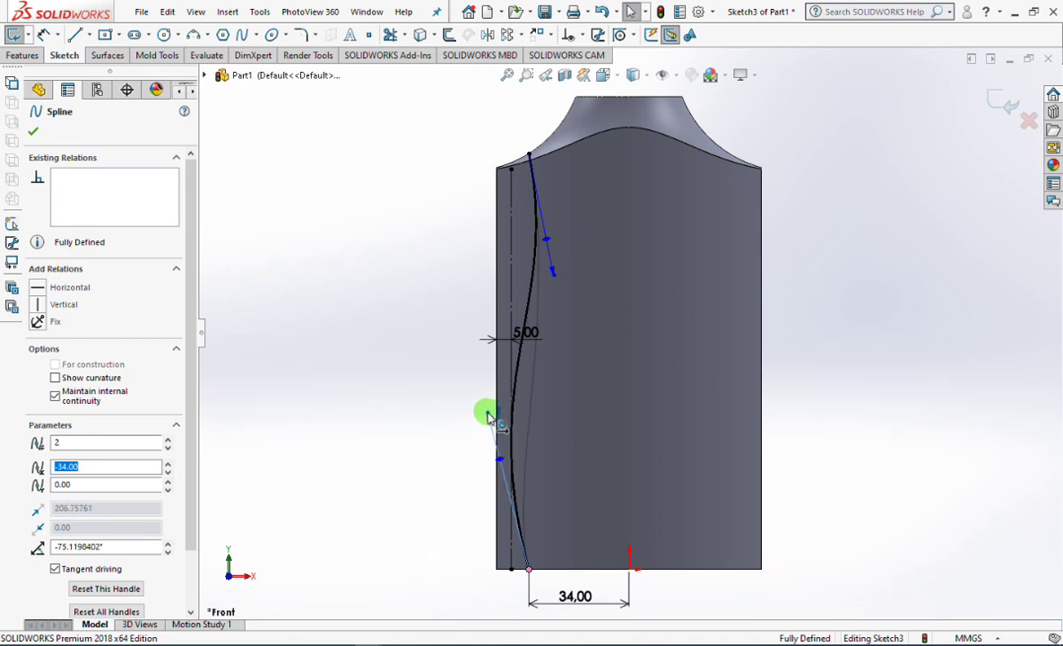
pyautogui.moveTo(490, 417); pyautogui.dragTo(490, 417)
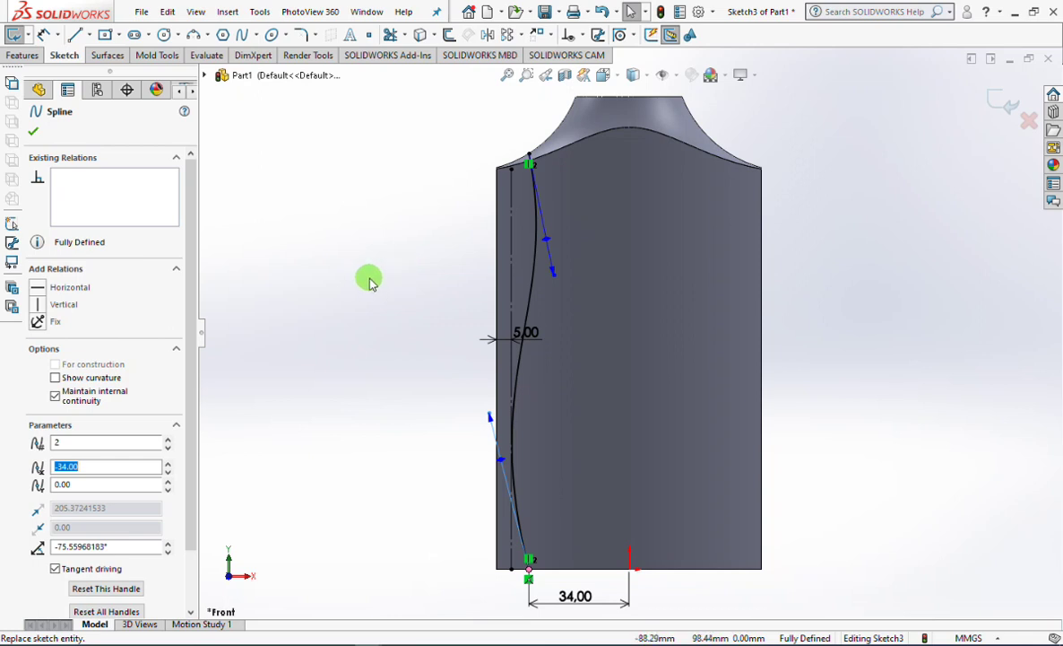
pyautogui.click(33, 135)
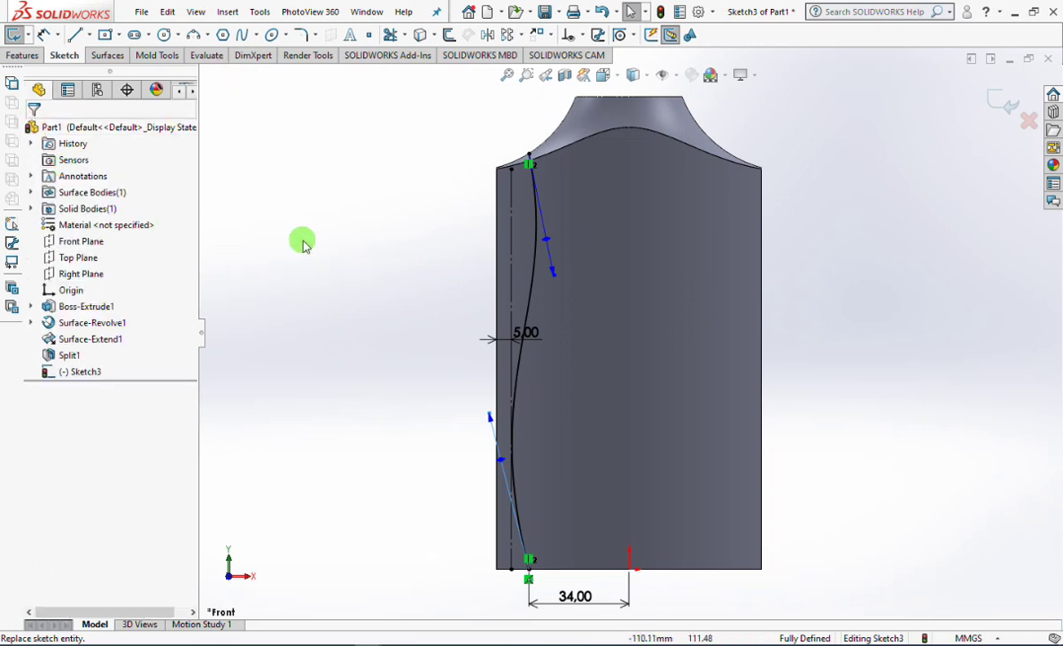
# Exit Sketch3 and orbit the model to view its underside.
pyautogui.click(998, 102)
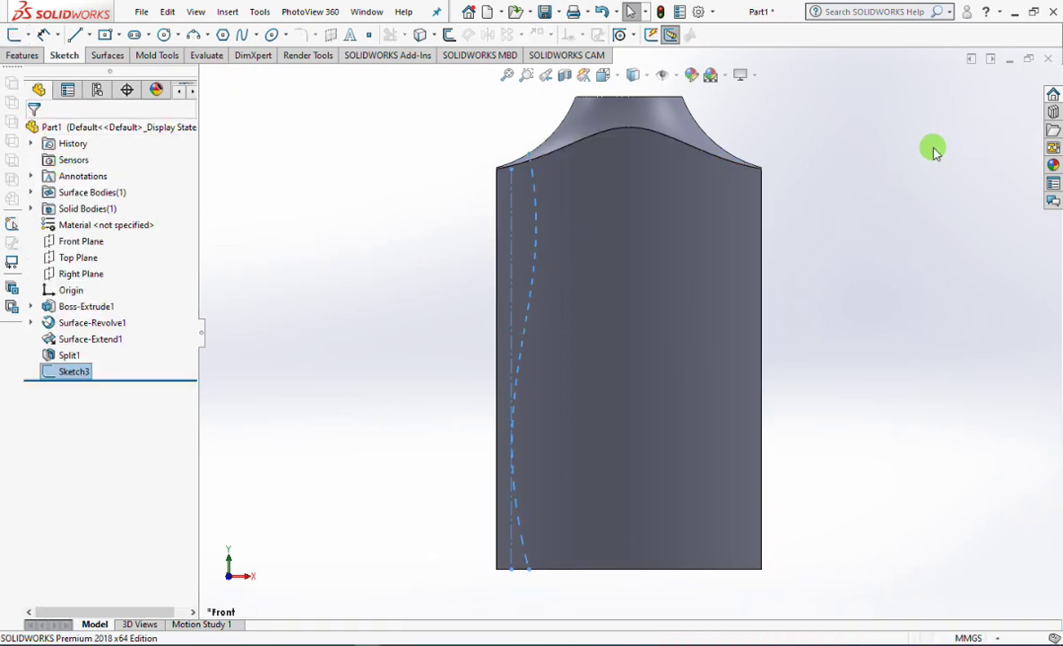
pyautogui.click(877, 221)
pyautogui.moveTo(858, 224)
pyautogui.mouseDown(button='middle')
pyautogui.moveTo(861, 250)
pyautogui.moveTo(875, 223)
pyautogui.moveTo(863, 311)
pyautogui.moveTo(844, 213)
pyautogui.mouseUp(button='middle')
# Start Sketch4 on the bottle's bottom face, viewed Normal To, ready for a 3-point arc.
pyautogui.click(540, 482)
pyautogui.click(13, 36)
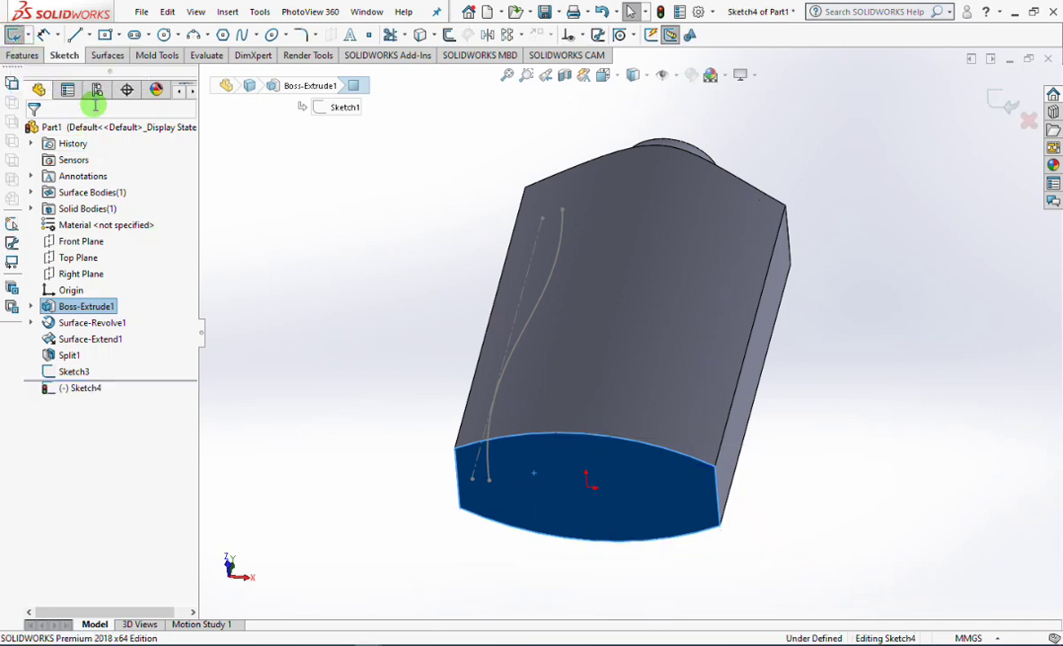
pyautogui.click(602, 76)
pyautogui.click(686, 158)
pyautogui.click(196, 34)
# Draw a three-point arc between the curved edges and add a relation to its endpoints.
pyautogui.click(436, 199)
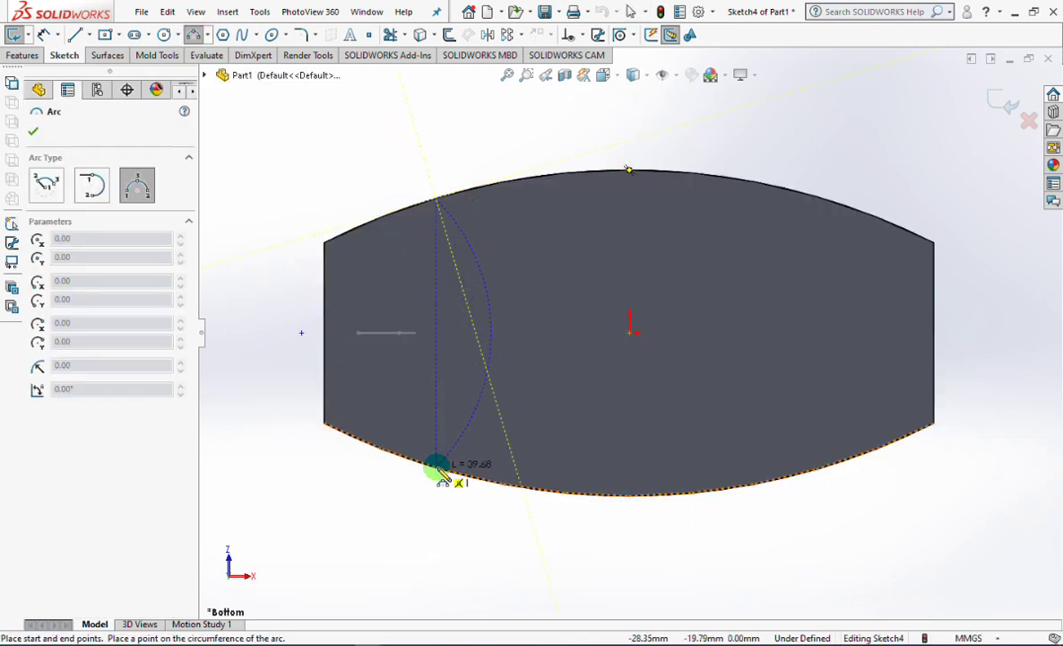
pyautogui.click(406, 393)
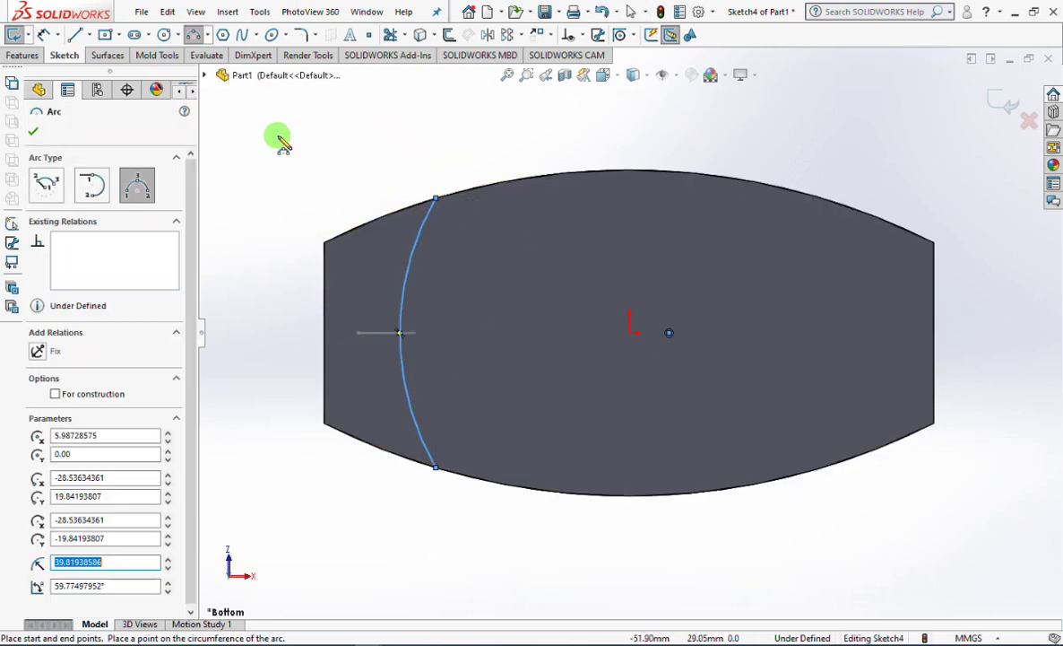
pyautogui.click(33, 131)
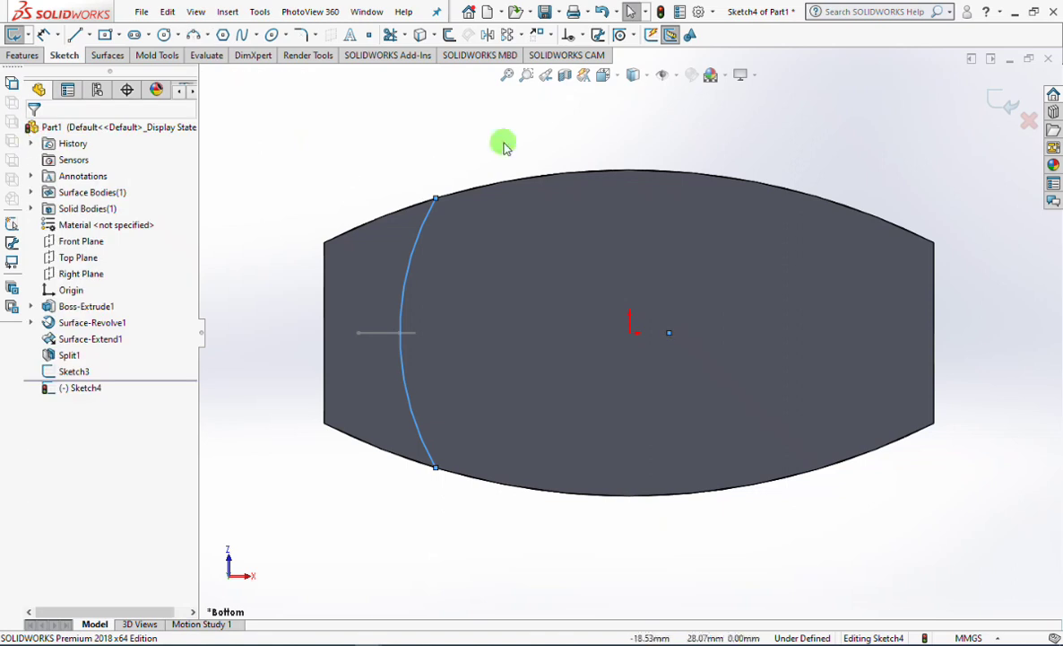
pyautogui.click(585, 34)
pyautogui.click(593, 71)
pyautogui.click(436, 198)
pyautogui.click(436, 466)
pyautogui.click(33, 132)
# Relate the arc to the spline's lower endpoint.
pyautogui.click(585, 34)
pyautogui.click(594, 71)
pyautogui.click(483, 381)
pyautogui.click(474, 431)
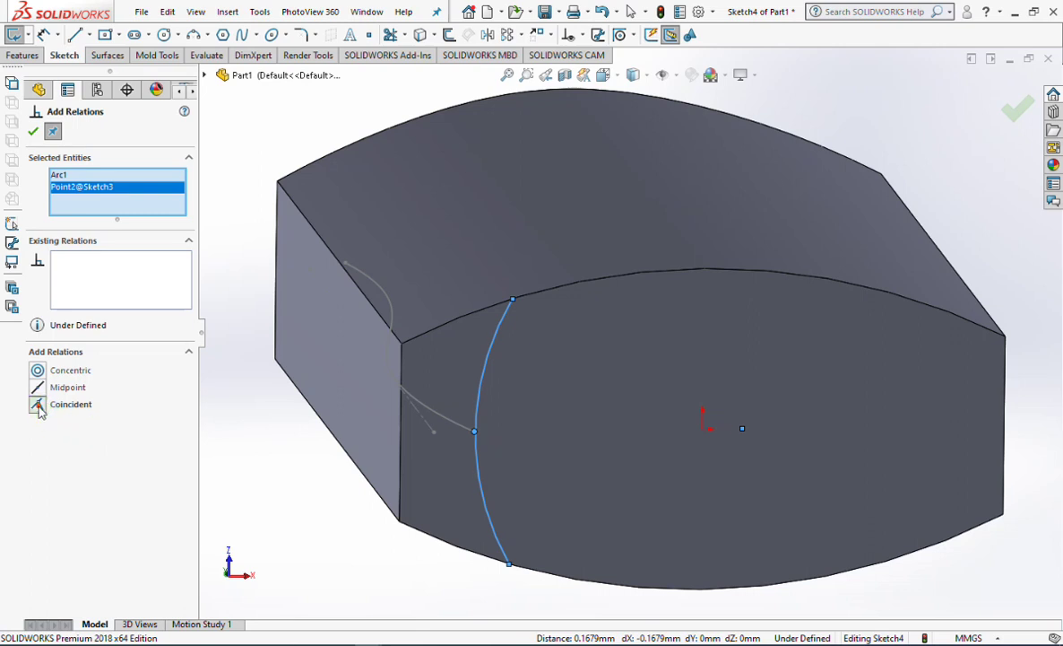
pyautogui.click(34, 131)
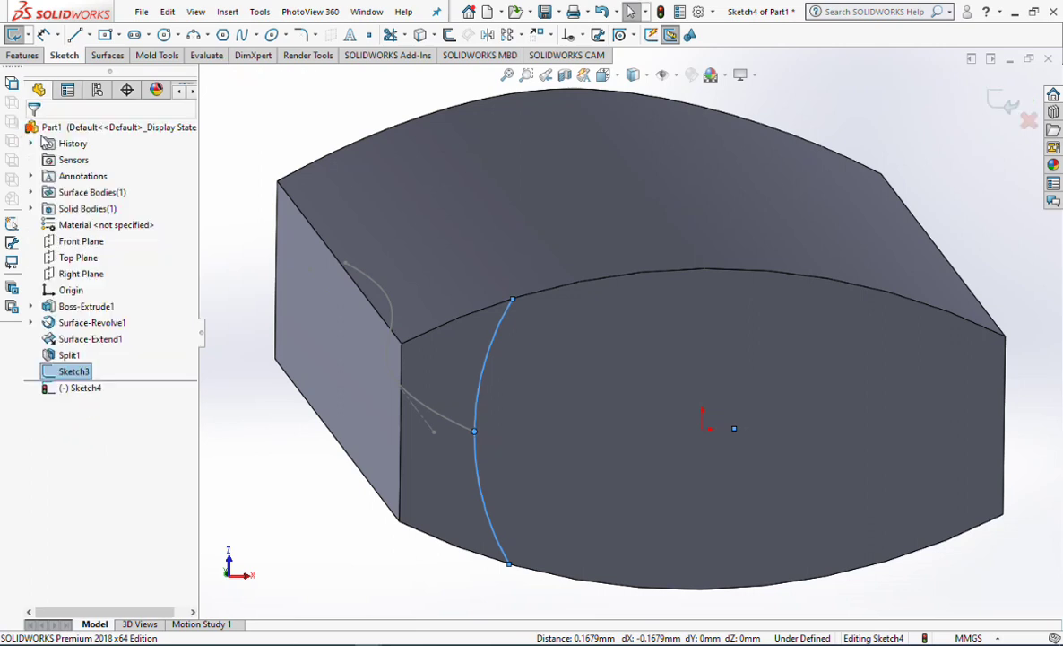
# Dimension the arc radius to 34 mm.
pyautogui.click(43, 35)
pyautogui.click(479, 400)
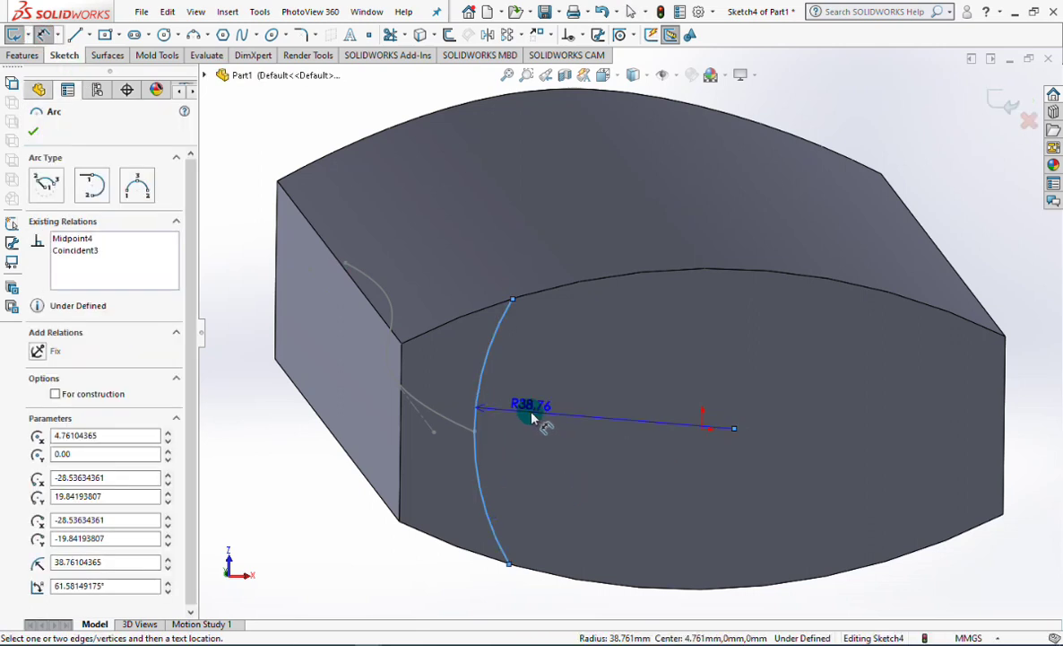
pyautogui.click(542, 503)
pyautogui.write('34')
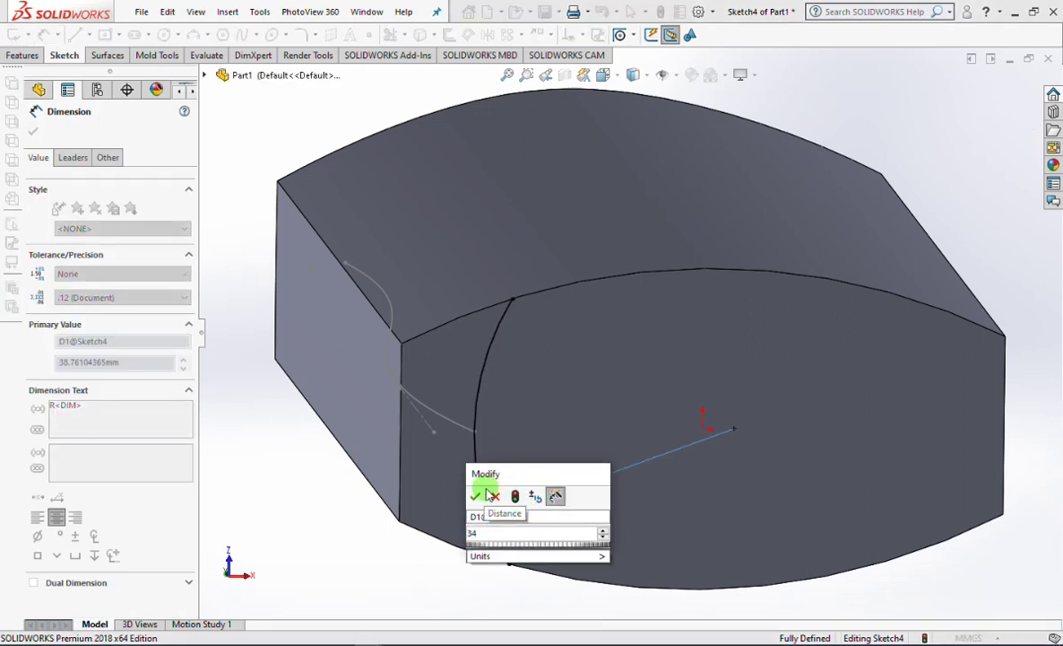
pyautogui.click(480, 494)
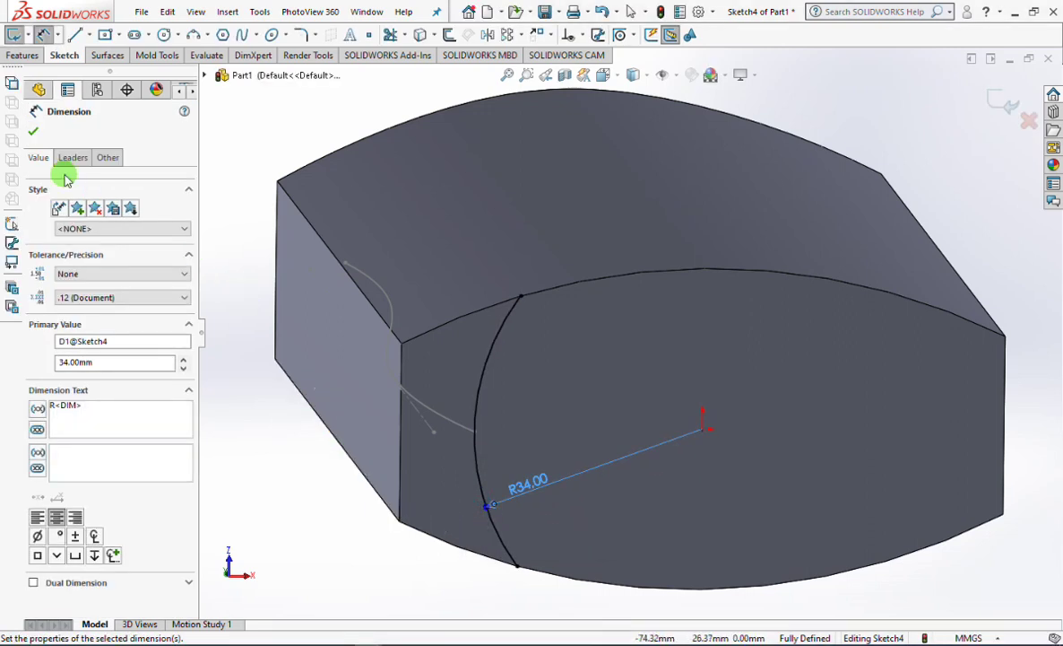
pyautogui.click(33, 133)
# Exit Sketch4 and hide the Split1 solid body.
pyautogui.click(1004, 102)
pyautogui.scroll(2, 923, 199)
pyautogui.click(831, 135)
pyautogui.moveTo(831, 135)
pyautogui.mouseDown(button='middle')
pyautogui.moveTo(861, 351)
pyautogui.moveTo(860, 222)
pyautogui.moveTo(806, 177)
pyautogui.mouseUp(button='middle')
pyautogui.click(30, 208)
pyautogui.click(85, 224)
pyautogui.click(76, 206)
pyautogui.click(340, 319)
# Set up a surface sweep with the R34 arc as profile and the S-spline as path.
pyautogui.click(106, 56)
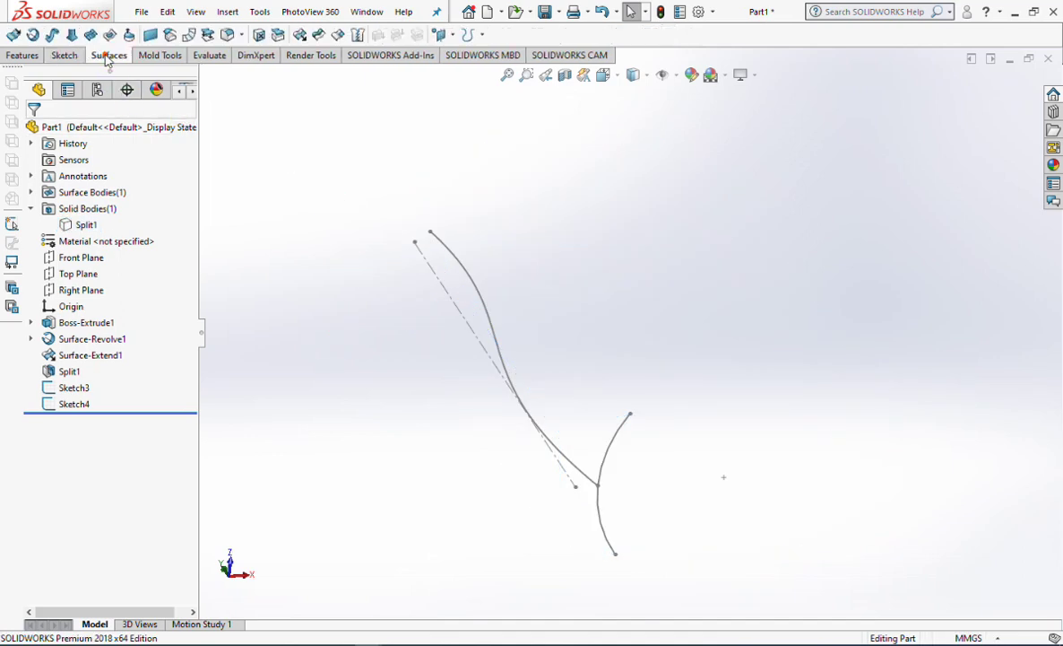
pyautogui.click(52, 34)
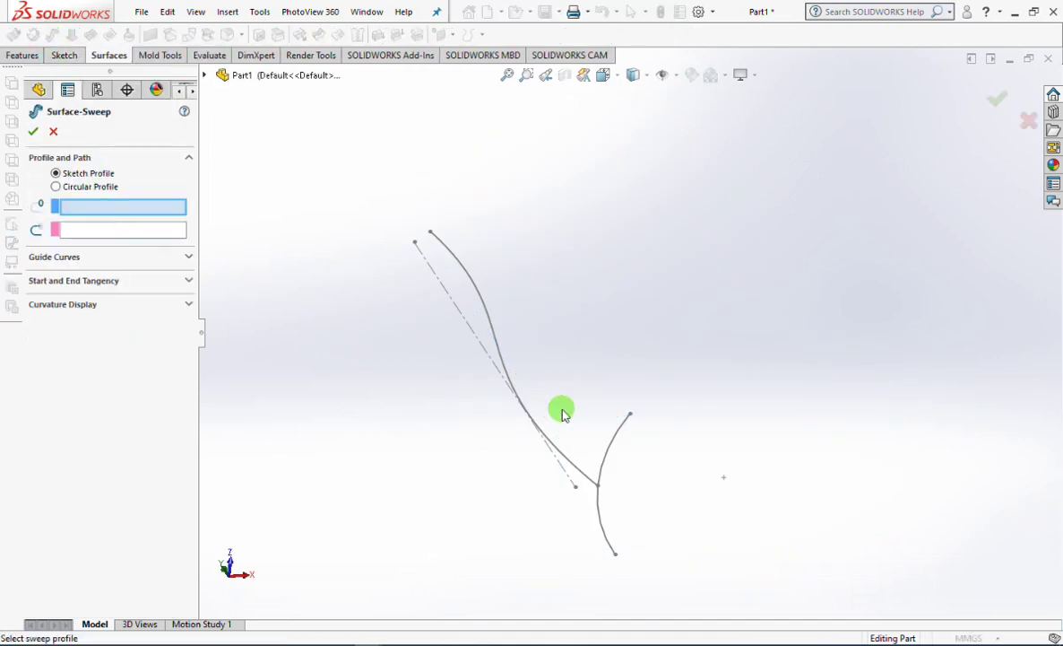
pyautogui.click(608, 457)
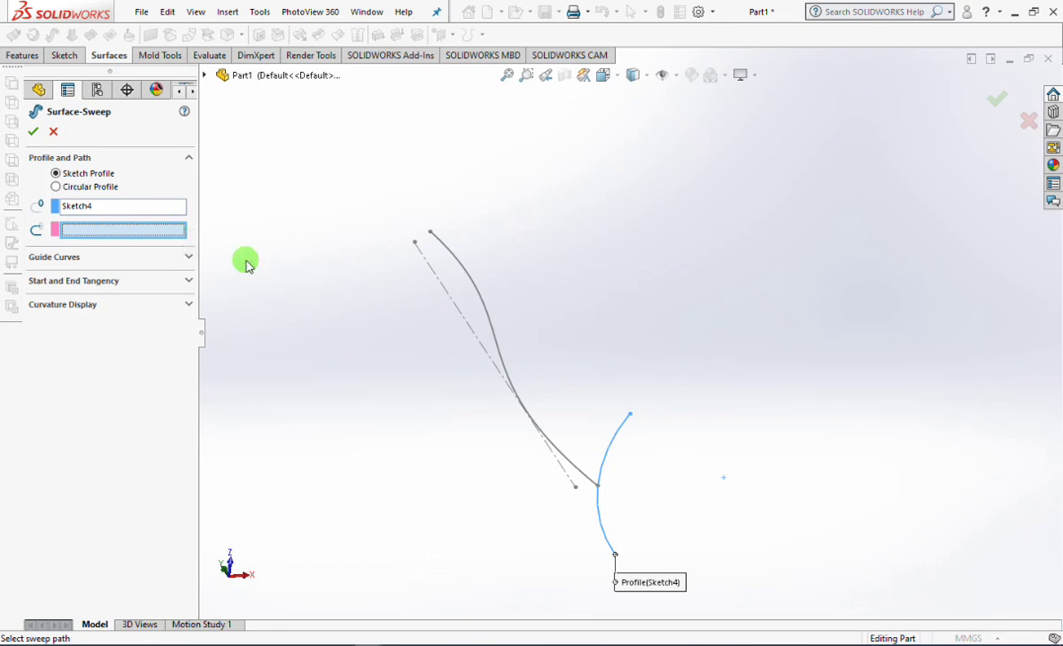
pyautogui.click(502, 341)
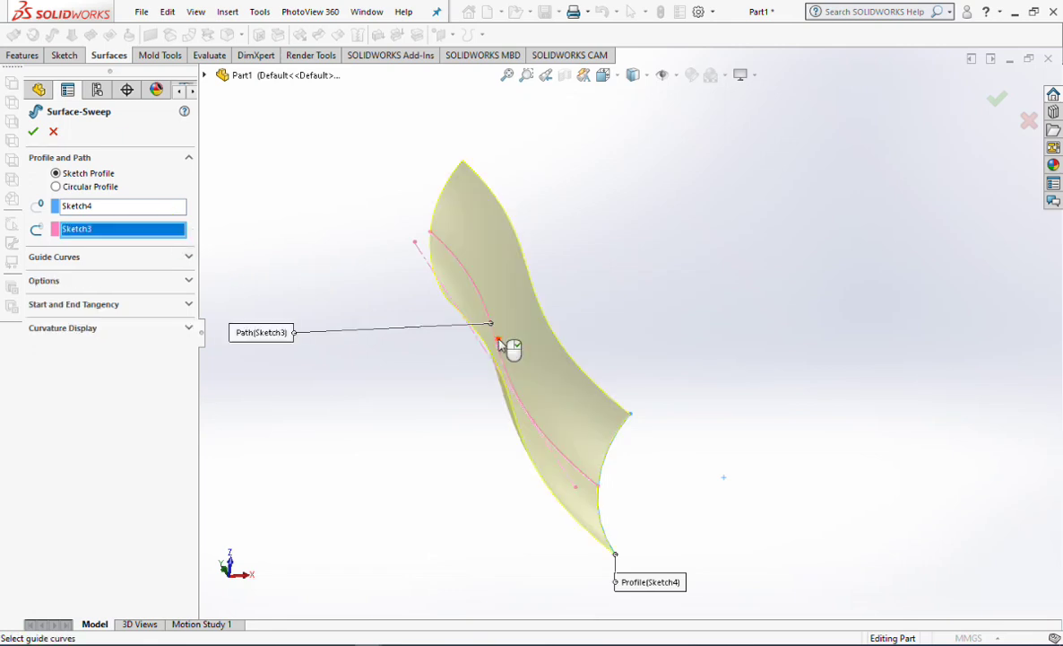
pyautogui.click(137, 282)
pyautogui.click(129, 311)
pyautogui.click(128, 333)
# Keep profile orientation at Keep Normal Constant and create Surface-Sweep1.
pyautogui.moveTo(630, 258); pyautogui.dragTo(648, 413, button='middle')
pyautogui.click(609, 74)
pyautogui.click(625, 144)
pyautogui.click(624, 141)
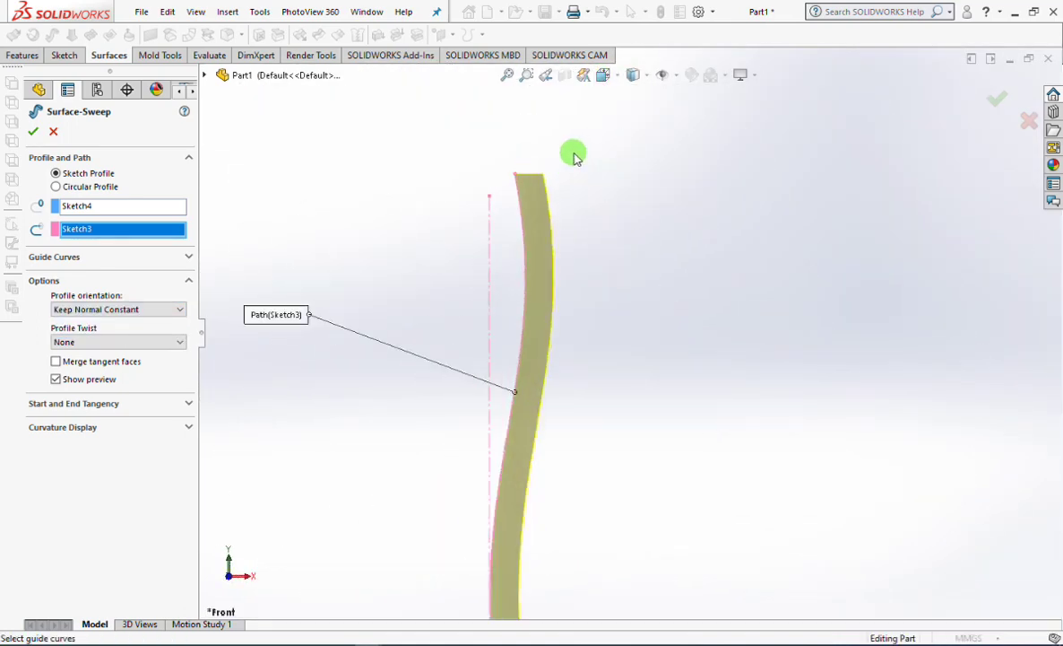
pyautogui.click(123, 310)
pyautogui.click(99, 322)
pyautogui.click(123, 308)
pyautogui.click(126, 332)
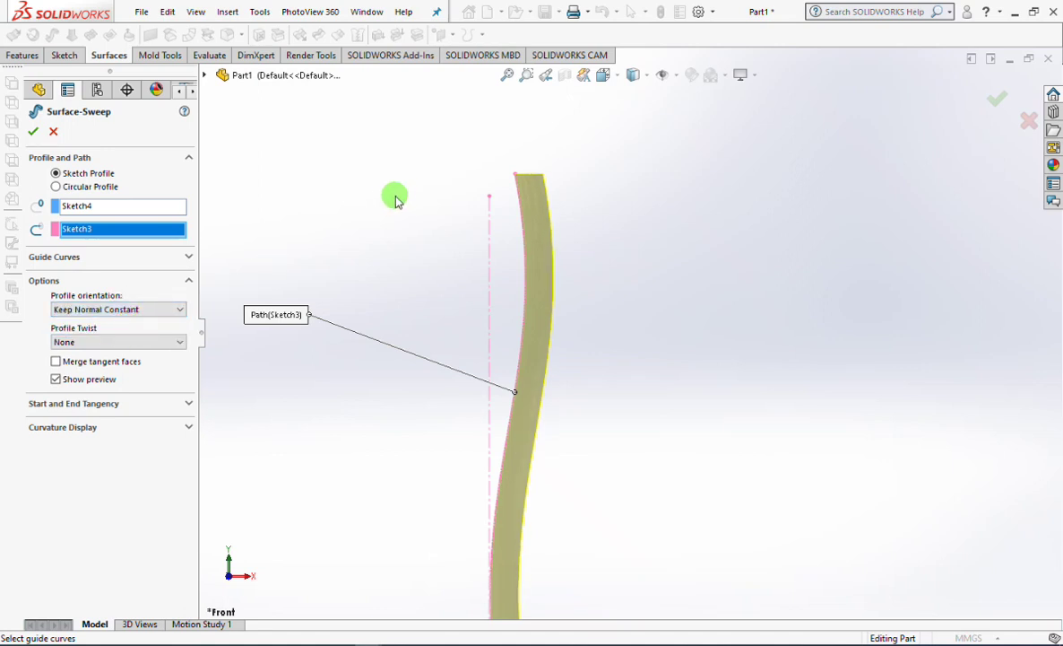
pyautogui.press('Return')
# Show the hidden Split1 solid body again.
pyautogui.moveTo(688, 266); pyautogui.dragTo(648, 326, button='middle')
pyautogui.click(78, 226)
pyautogui.click(92, 179)
# Extend Surface-Sweep1 by 5 mm as the same surface, creating Surface-Extend2.
pyautogui.moveTo(468, 351); pyautogui.dragTo(538, 296, button='middle')
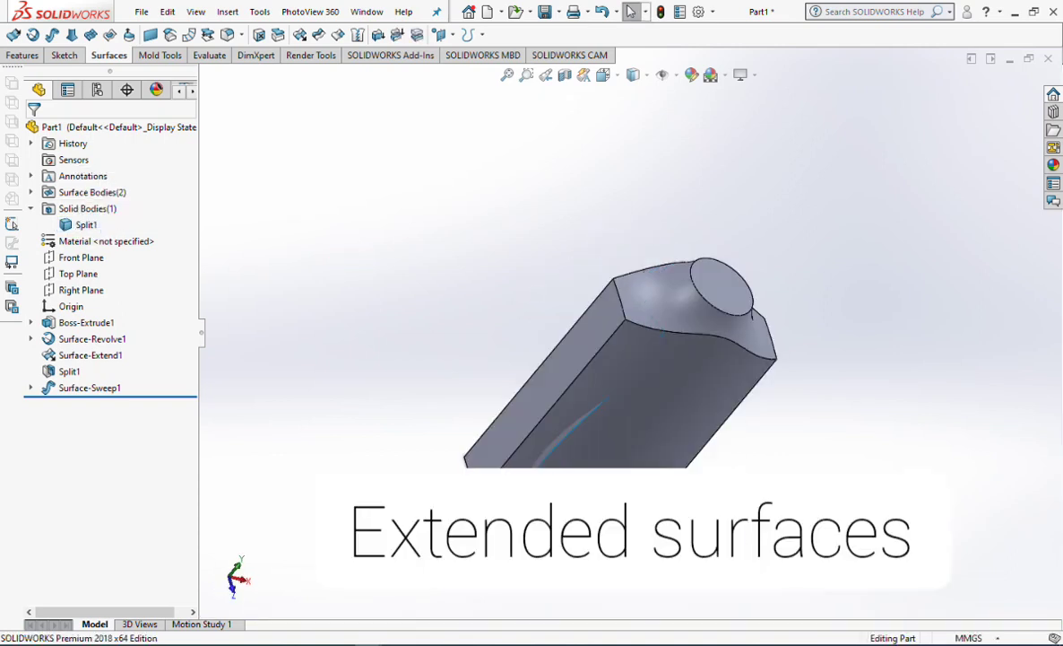
pyautogui.click(298, 35)
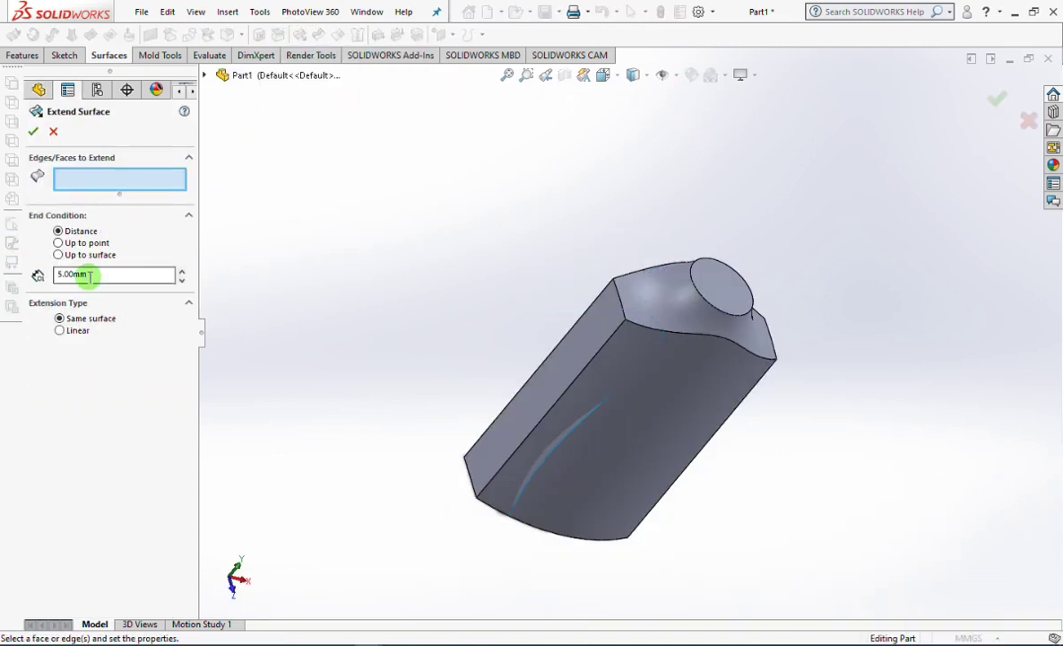
pyautogui.click(556, 444)
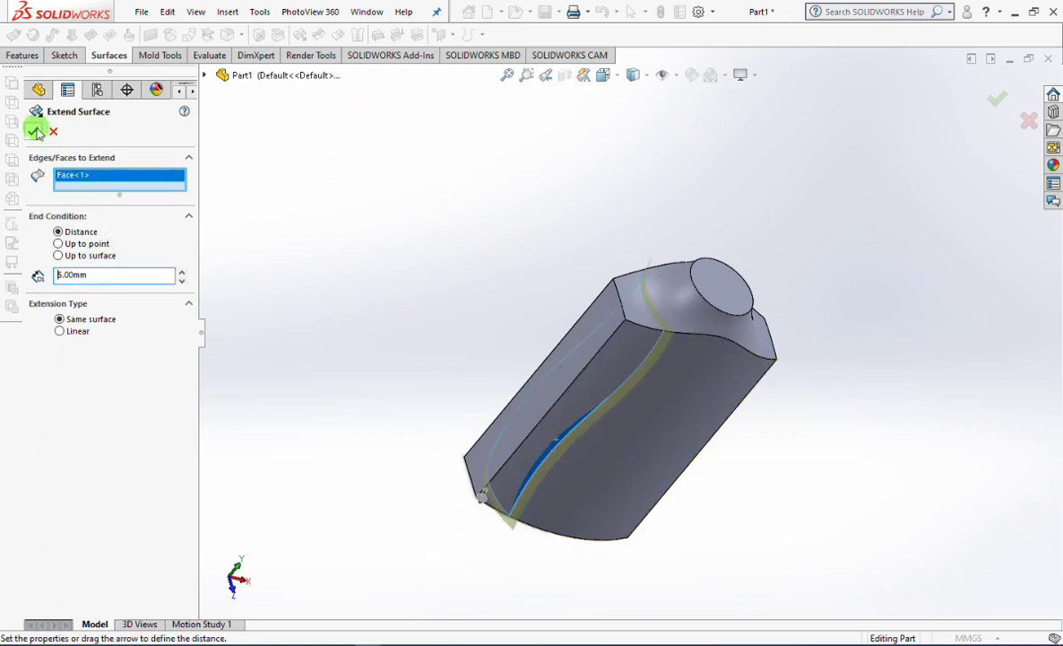
pyautogui.click(33, 131)
pyautogui.moveTo(446, 252)
pyautogui.mouseDown(button='middle')
pyautogui.moveTo(499, 351)
pyautogui.moveTo(418, 268)
pyautogui.moveTo(399, 212)
pyautogui.mouseUp(button='middle')
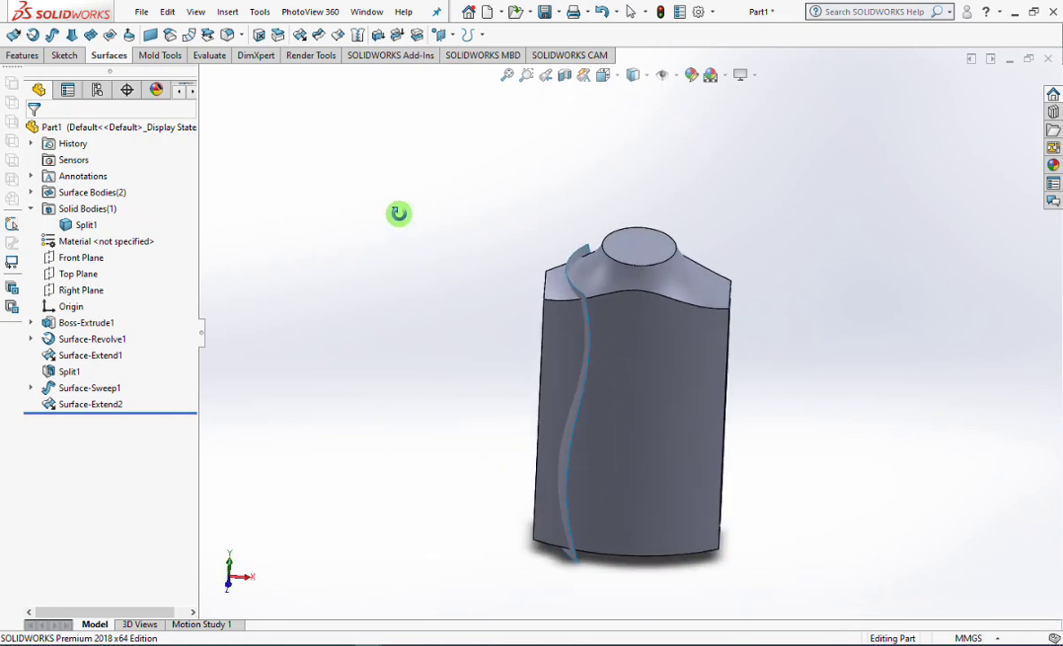
# Mirror Surface-Extend2 across the Right Plane to create Mirror1.
pyautogui.click(68, 289)
pyautogui.click(23, 54)
pyautogui.click(387, 34)
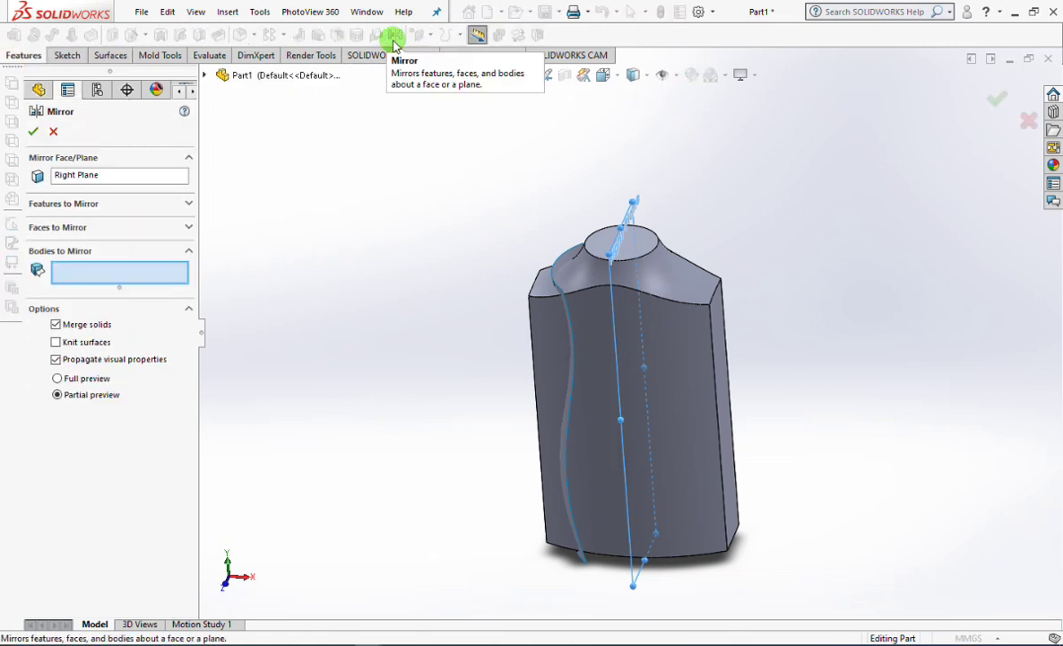
pyautogui.click(566, 487)
pyautogui.click(32, 132)
pyautogui.moveTo(415, 333); pyautogui.dragTo(428, 281, button='middle')
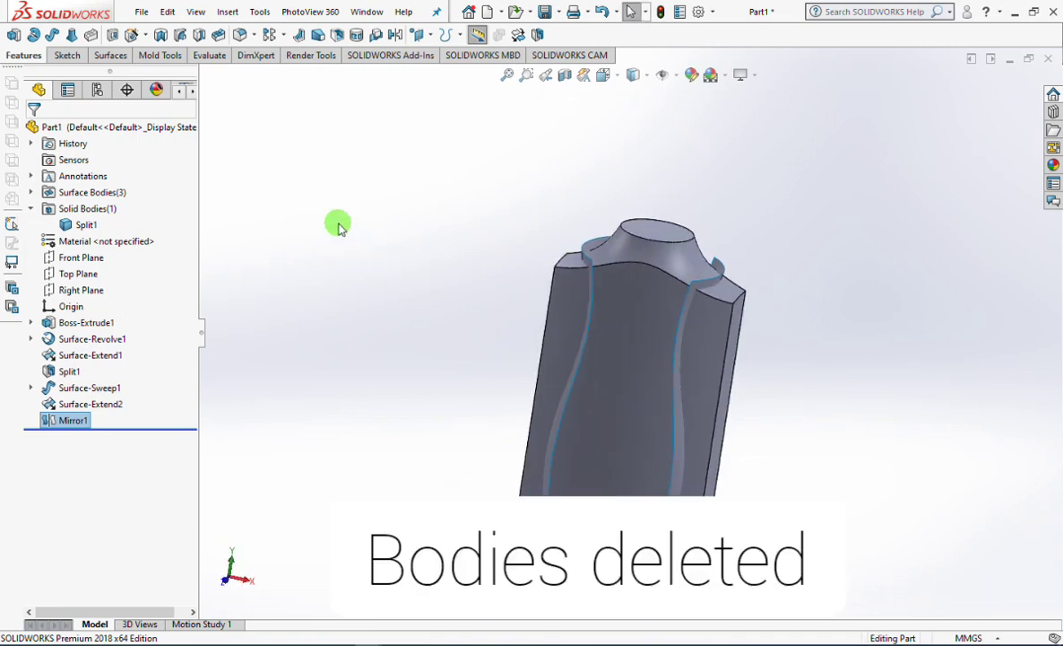
pyautogui.click(536, 35)
# Split the body with Surface-Extend2 and Mirror1, consuming both outer pieces.
pyautogui.click(553, 460)
pyautogui.click(669, 488)
pyautogui.click(107, 360)
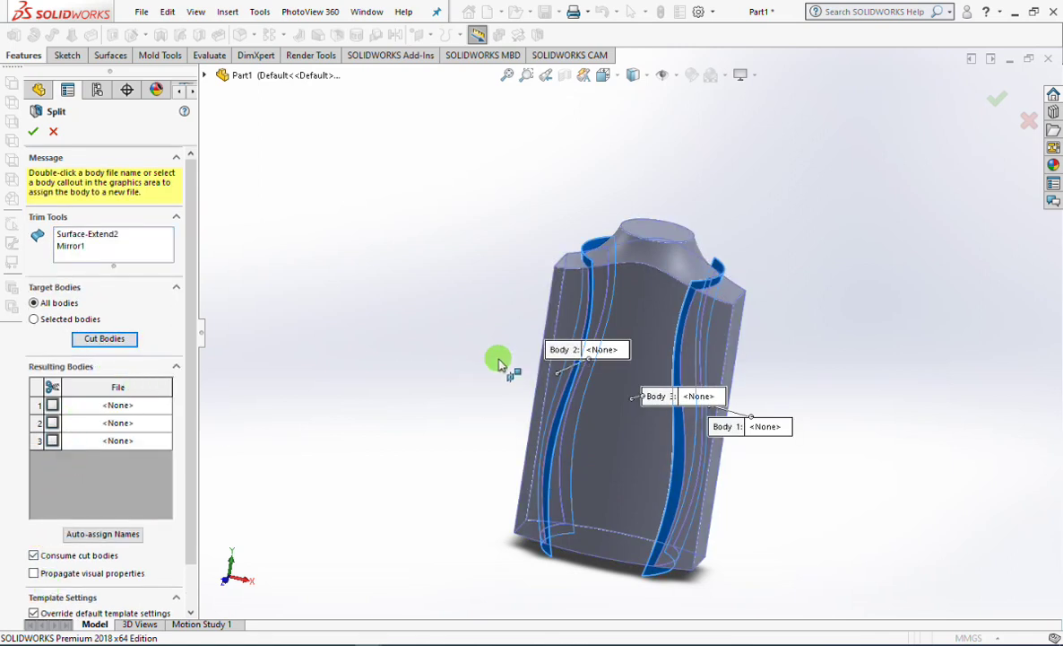
pyautogui.click(529, 368)
pyautogui.click(712, 368)
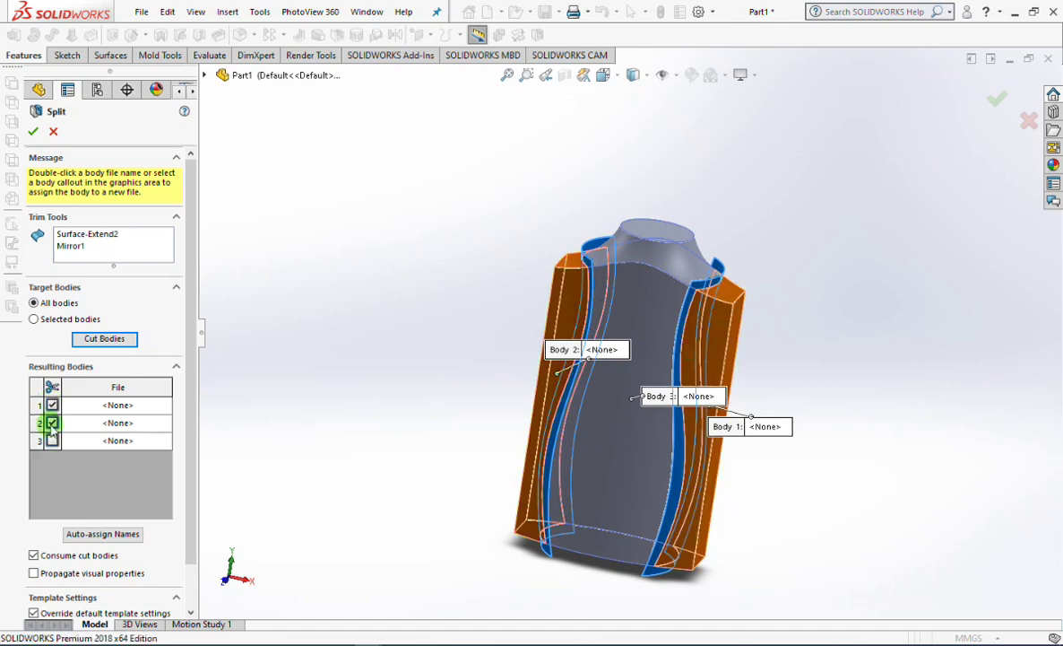
pyautogui.click(34, 132)
pyautogui.moveTo(410, 311); pyautogui.dragTo(396, 367, button='middle')
# Hide the Surface-Extend2 and Mirror1 cutting surfaces.
pyautogui.click(31, 192)
pyautogui.click(79, 226)
pyautogui.click(90, 201)
pyautogui.click(85, 239)
pyautogui.click(90, 215)
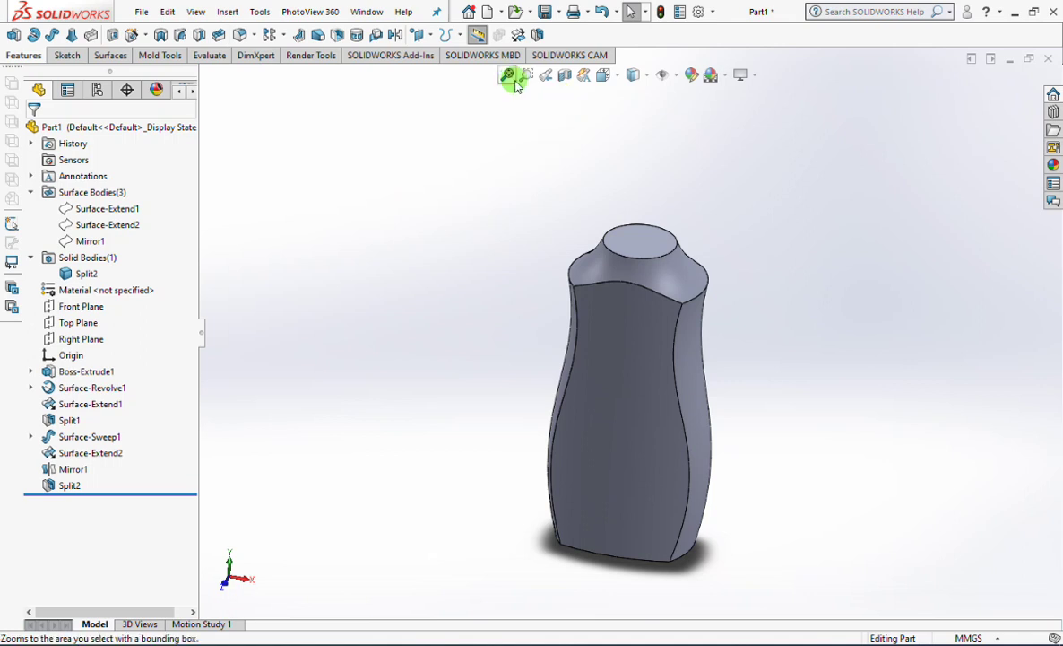
# Start a new sketch on the Front Plane in front view.
pyautogui.click(604, 75)
pyautogui.click(625, 138)
pyautogui.click(76, 305)
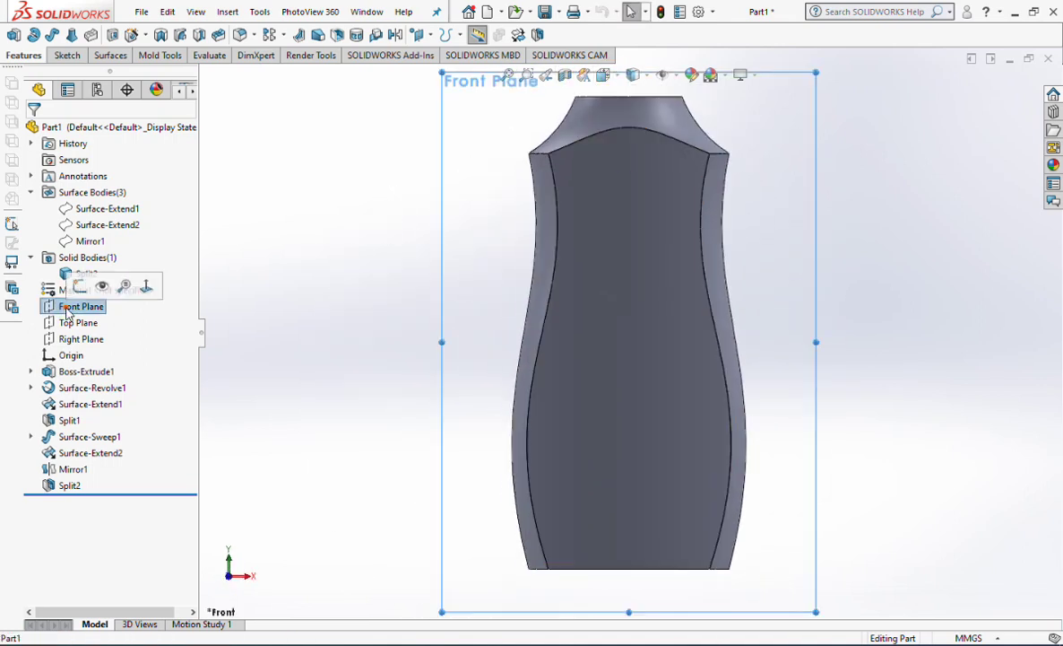
pyautogui.click(34, 36)
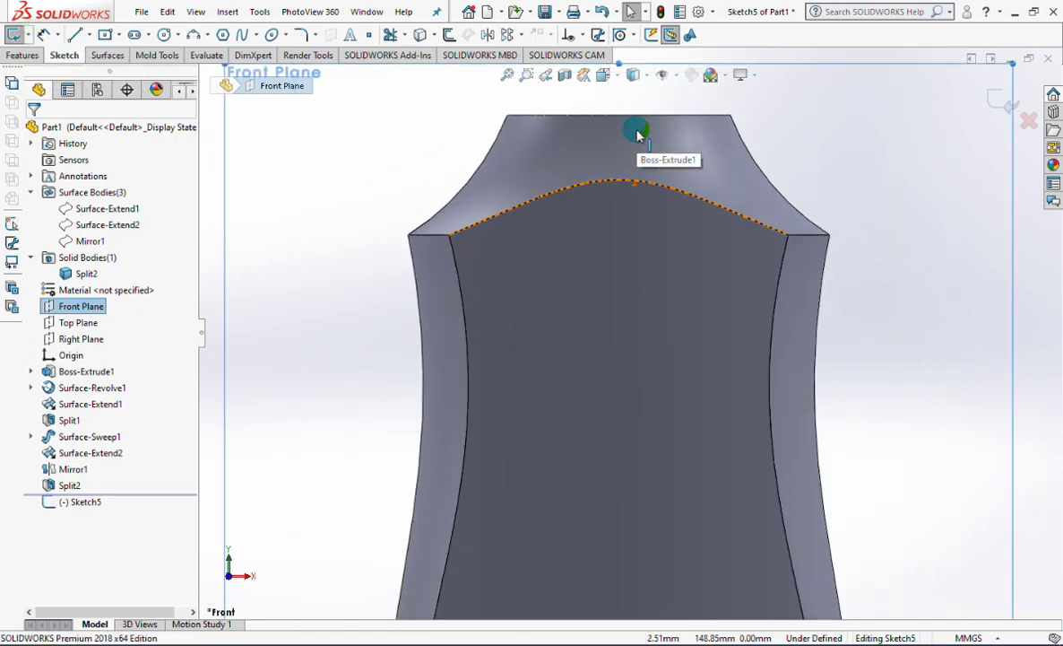
# Draw the closed six-line neck and flange profile on the bottle's top edge.
pyautogui.click(76, 35)
pyautogui.click(611, 273)
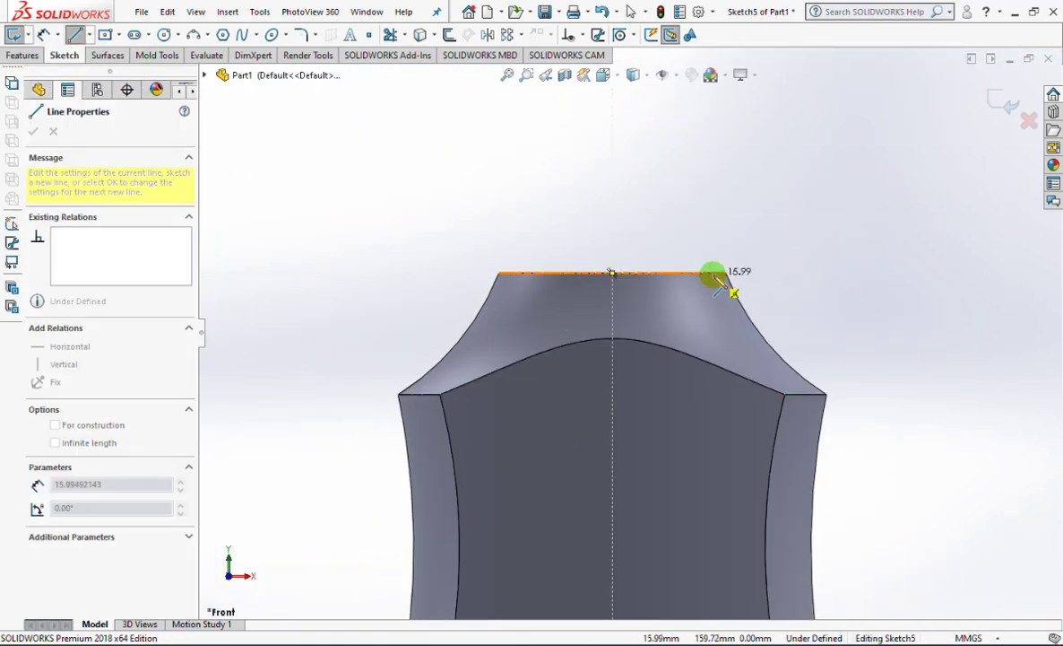
pyautogui.click(714, 273)
pyautogui.click(714, 260)
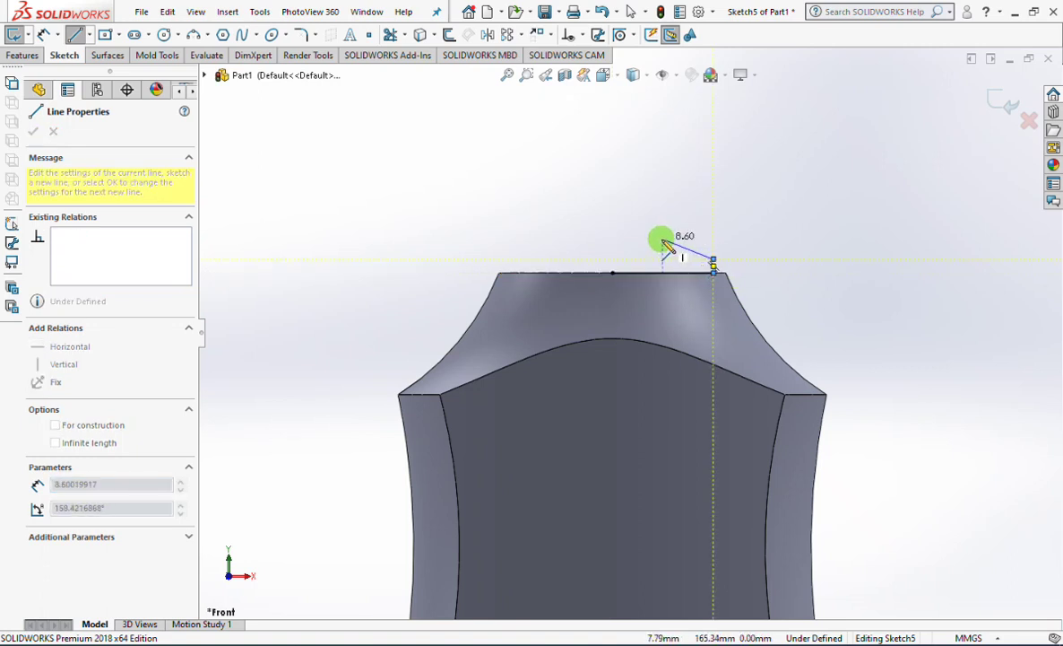
pyautogui.click(663, 239)
pyautogui.click(662, 95)
pyautogui.click(612, 95)
pyautogui.click(613, 273)
pyautogui.scroll(3, 613, 273)
pyautogui.scroll(-2, 692, 232)
pyautogui.click(33, 133)
pyautogui.click(42, 36)
# Dimension the flange width 1.5 mm, flange height 2 mm and neck height 24 mm.
pyautogui.scroll(-3, 636, 359)
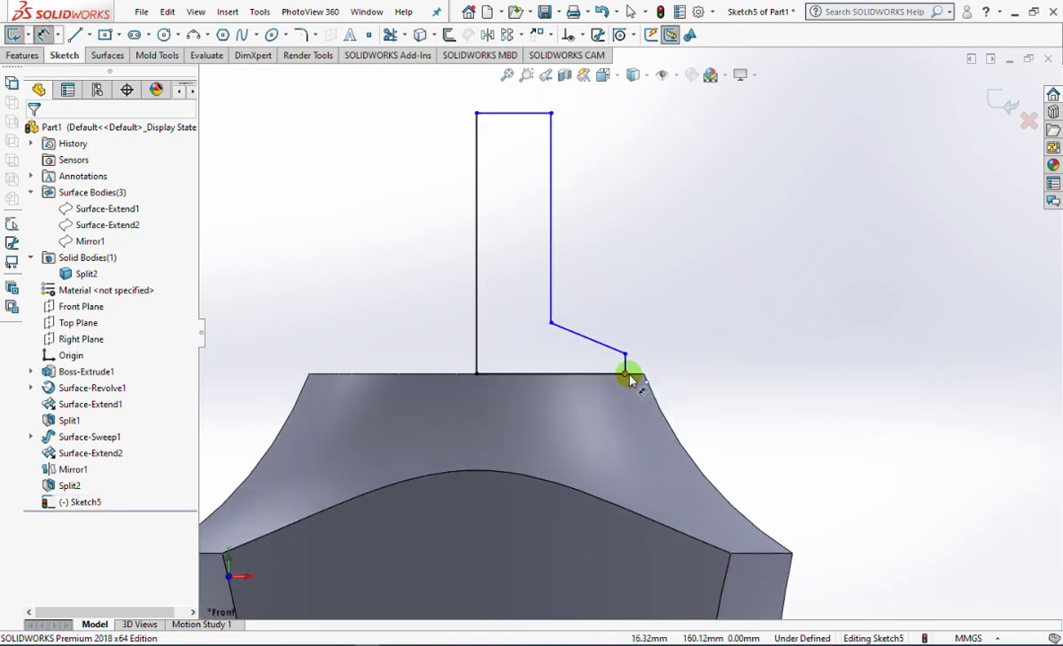
pyautogui.click(627, 366)
pyautogui.click(642, 373)
pyautogui.click(702, 330)
pyautogui.write('1.5')
pyautogui.click(640, 317)
pyautogui.click(633, 372)
pyautogui.click(714, 372)
pyautogui.click(643, 402)
pyautogui.click(474, 280)
pyautogui.click(428, 254)
pyautogui.write('24')
pyautogui.click(365, 249)
# Dimension the top width 9 mm and the flange angle 20°.
pyautogui.click(542, 152)
pyautogui.click(525, 131)
pyautogui.write('9')
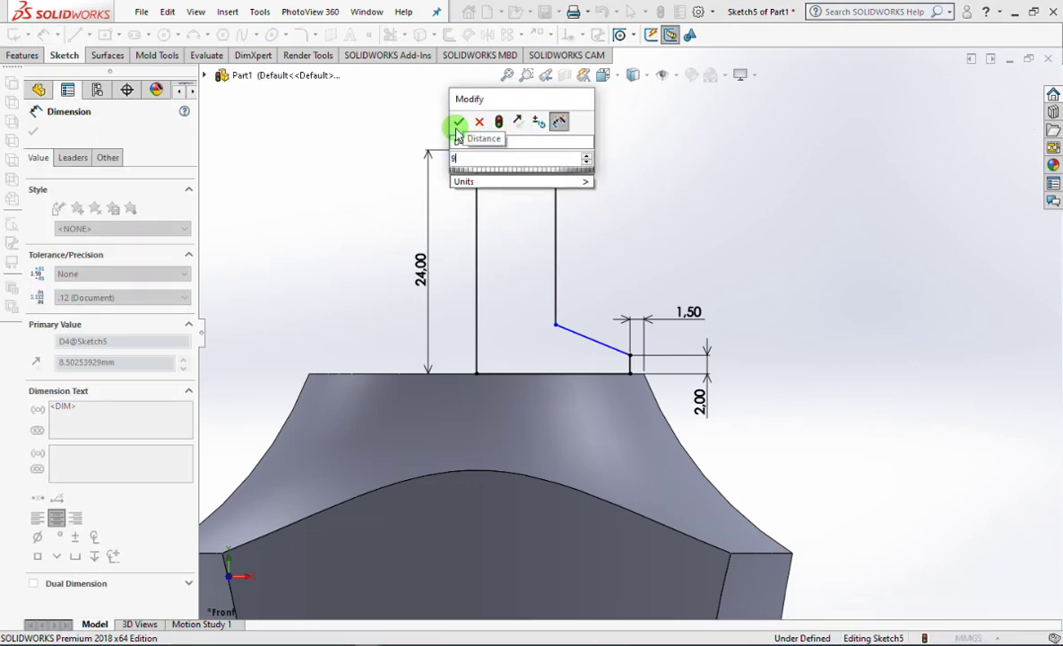
pyautogui.click(461, 123)
pyautogui.click(599, 348)
pyautogui.click(588, 372)
pyautogui.click(522, 349)
pyautogui.write('20')
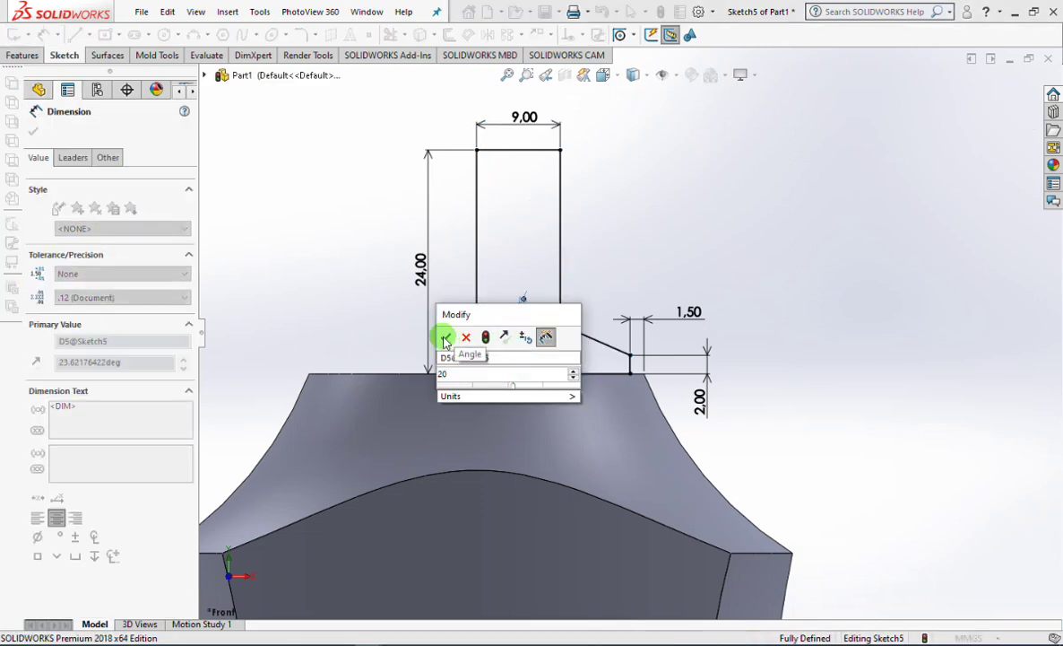
pyautogui.click(446, 338)
# Revolve the neck profile about the 24 mm line into a boss.
pyautogui.scroll(-3, 690, 279)
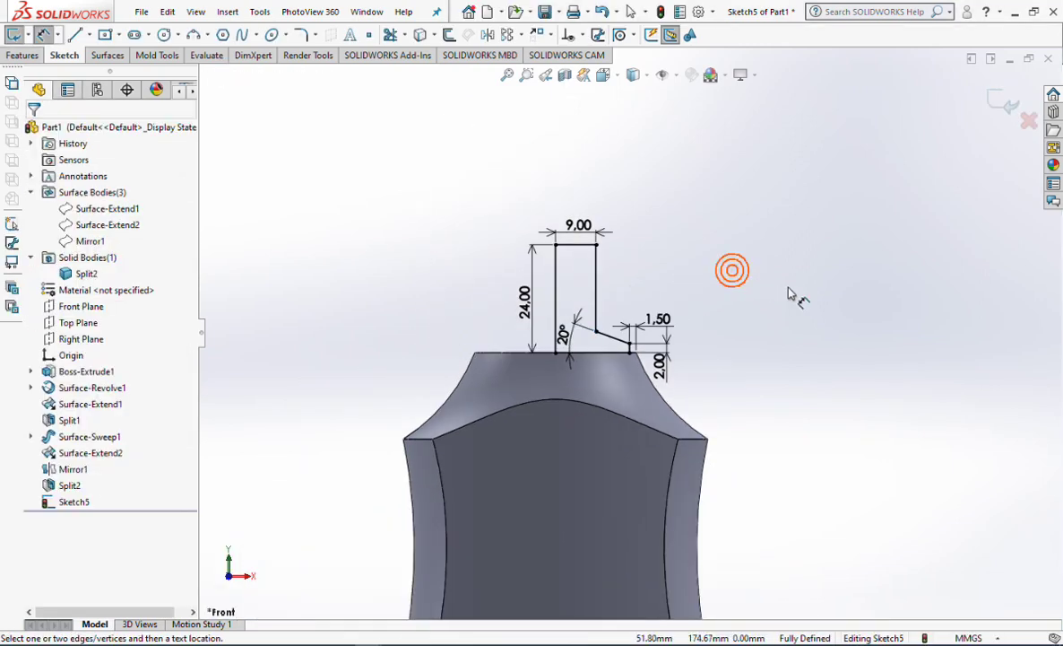
pyautogui.moveTo(787, 289); pyautogui.dragTo(761, 331, button='middle')
pyautogui.press('Escape')
pyautogui.click(577, 260)
pyautogui.click(647, 218)
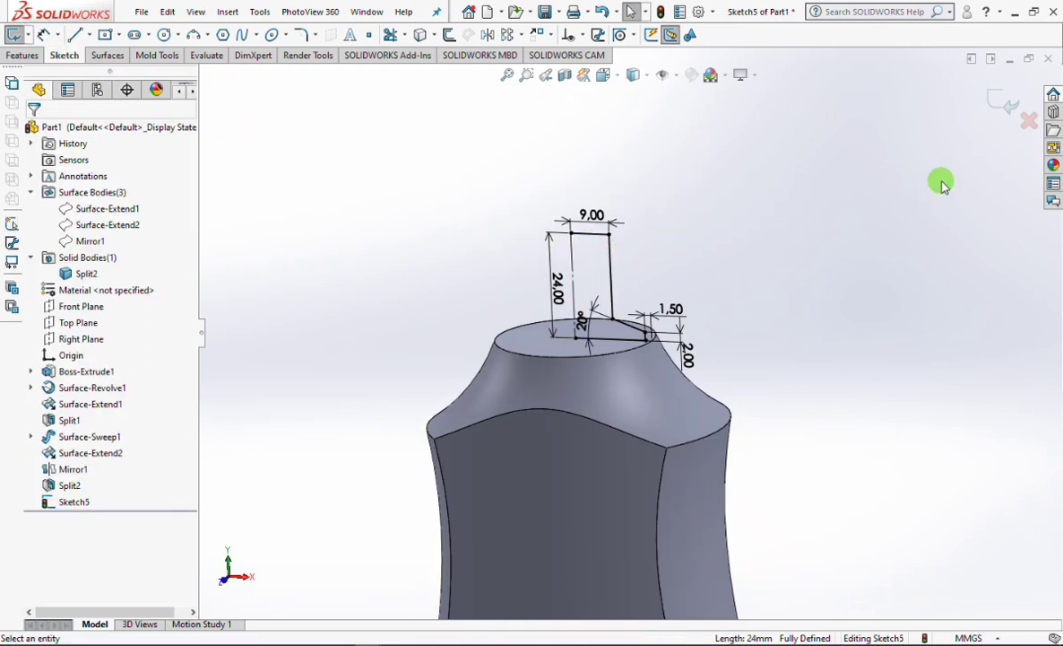
pyautogui.press('r')
pyautogui.click(565, 333)
pyautogui.moveTo(556, 337); pyautogui.dragTo(422, 339, button='middle')
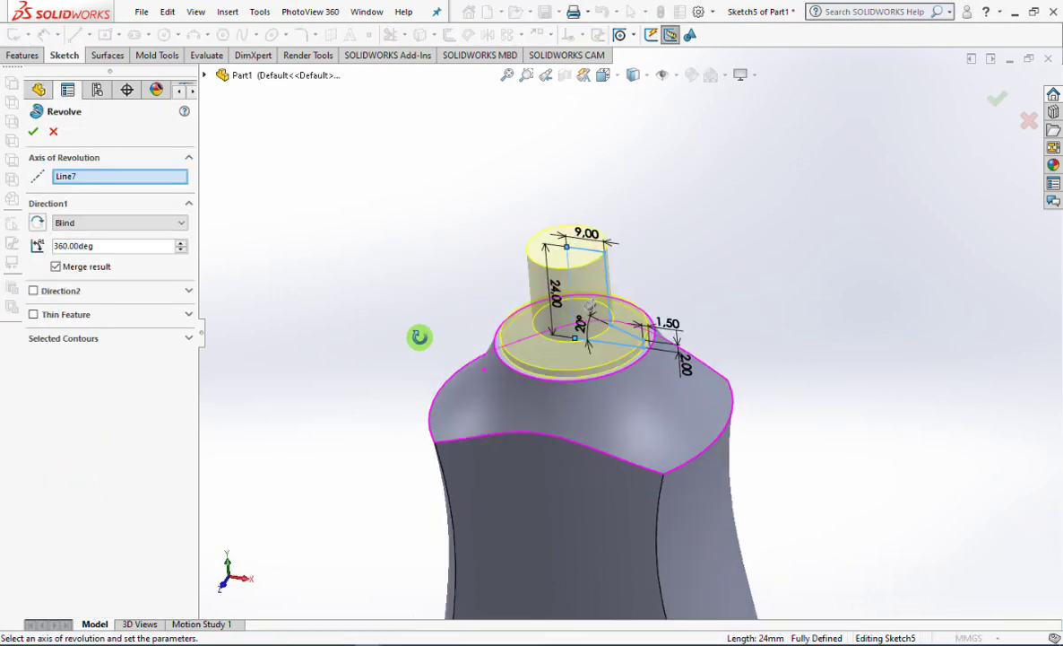
pyautogui.click(32, 132)
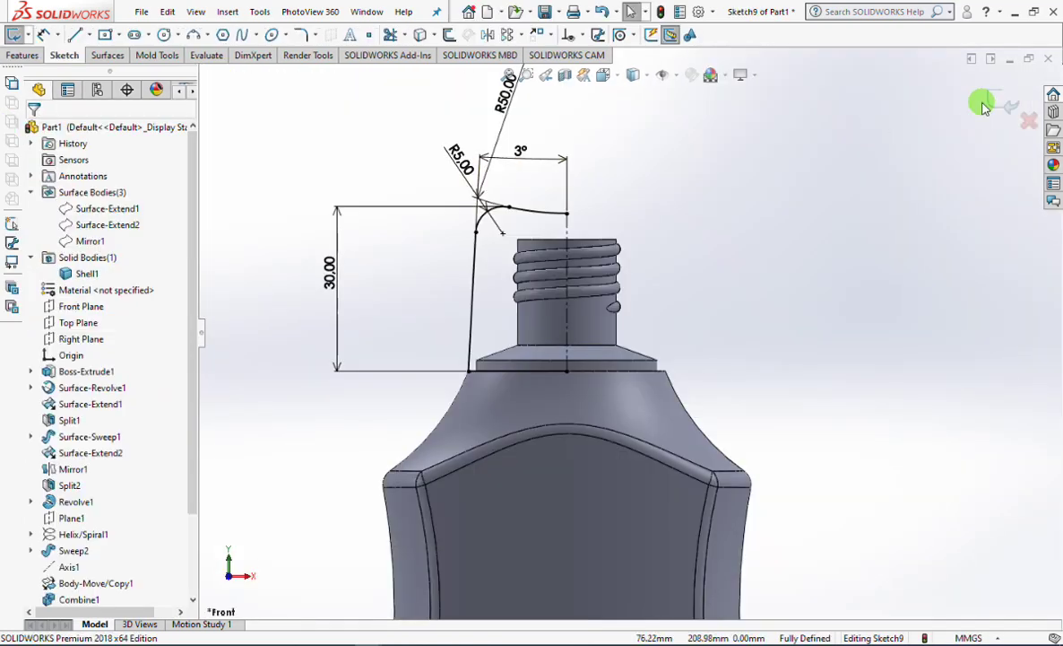
# Revolve Sketch9 into the cap, then sweep the thread along Helix/Spiral2 unmerged as Sweep3.
pyautogui.click(989, 105)
pyautogui.click(589, 335)
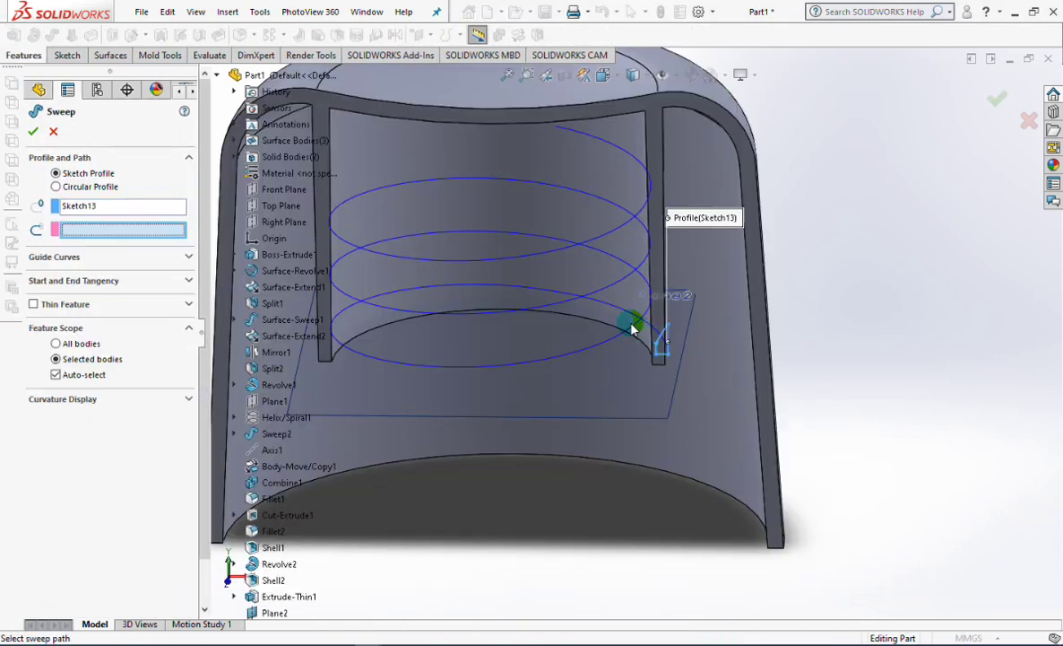
pyautogui.click(137, 227)
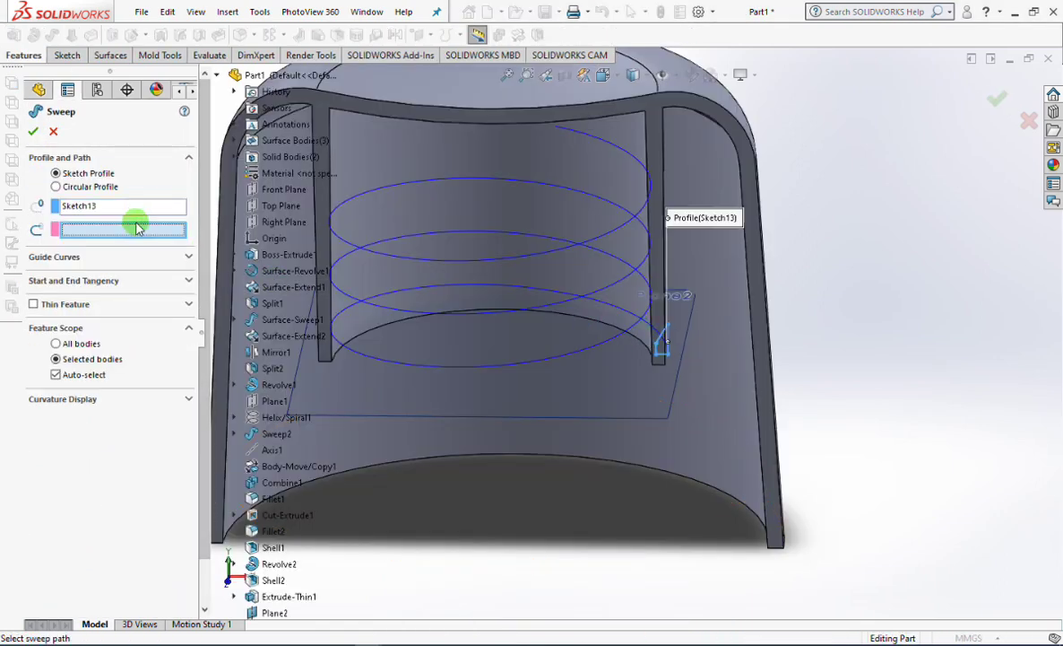
pyautogui.click(635, 330)
pyautogui.click(43, 280)
pyautogui.click(55, 396)
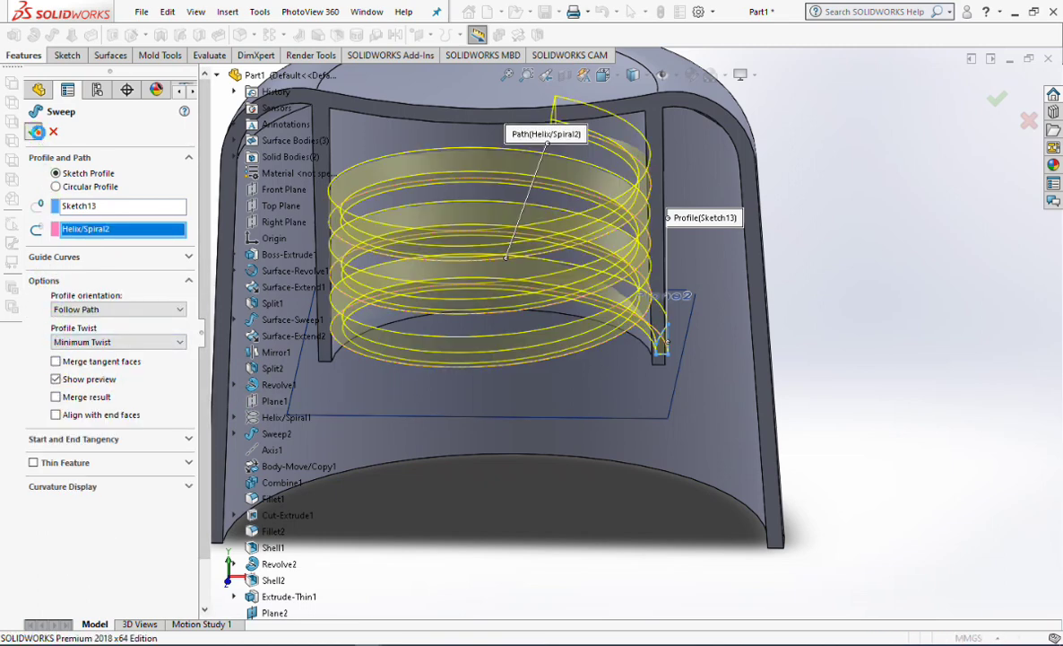
pyautogui.click(36, 132)
pyautogui.moveTo(902, 475); pyautogui.dragTo(852, 313, button='middle')
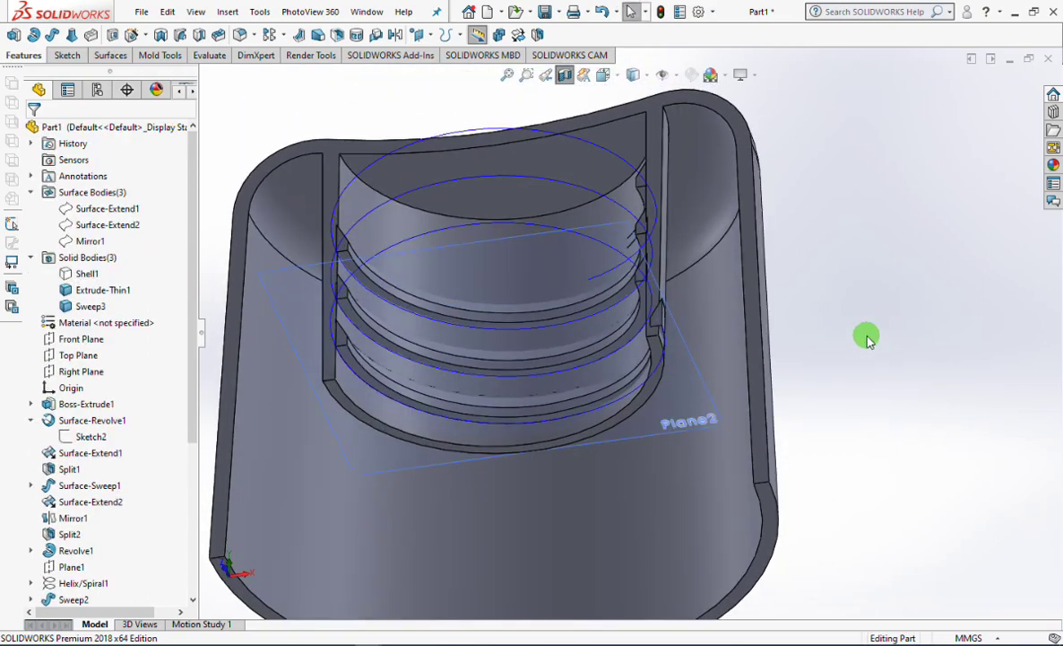